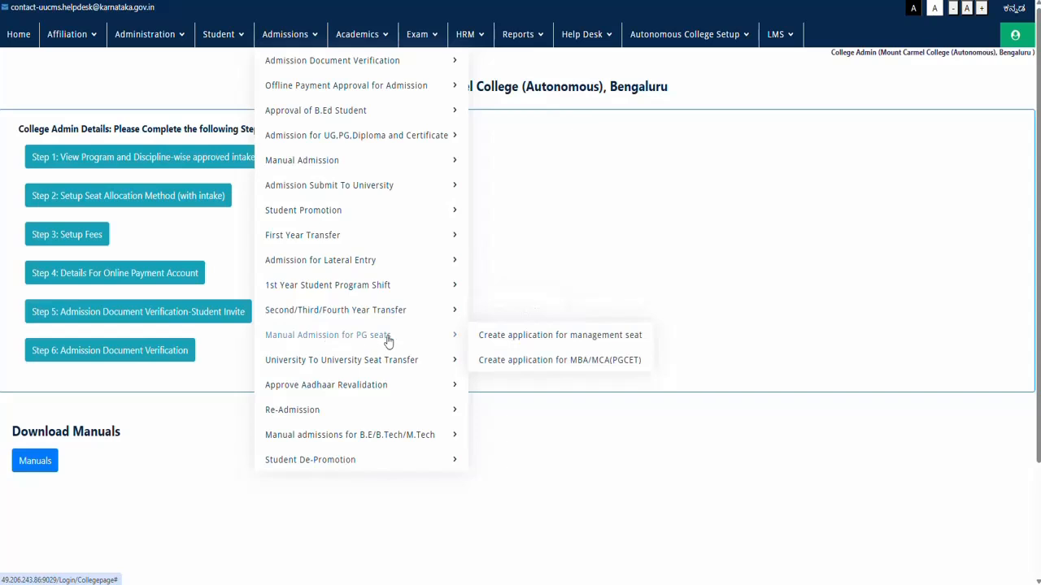
Step: Open the management-seat applications list and start a new PG application
left_click(499, 337)
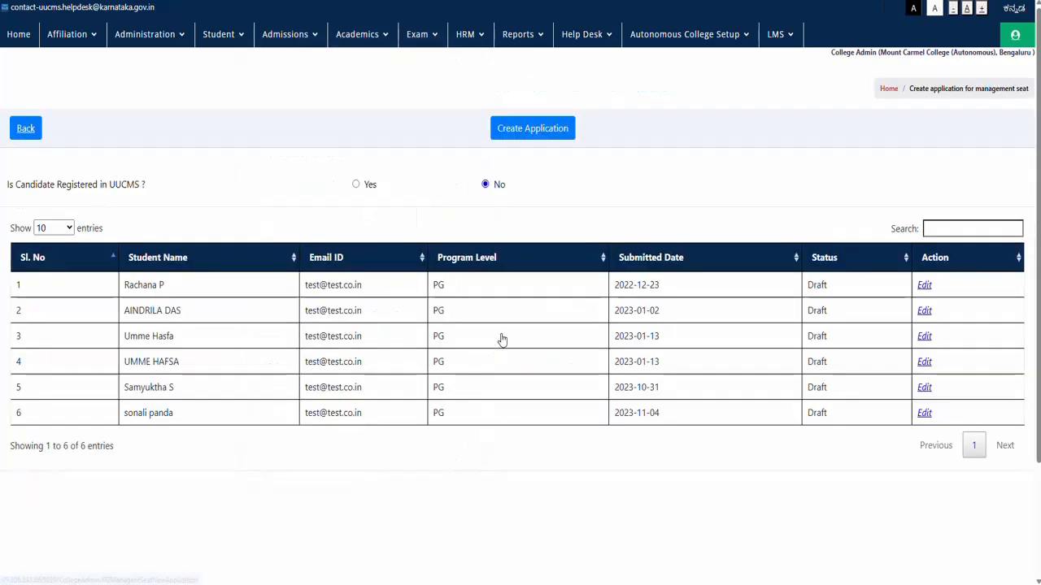
left_click(515, 135)
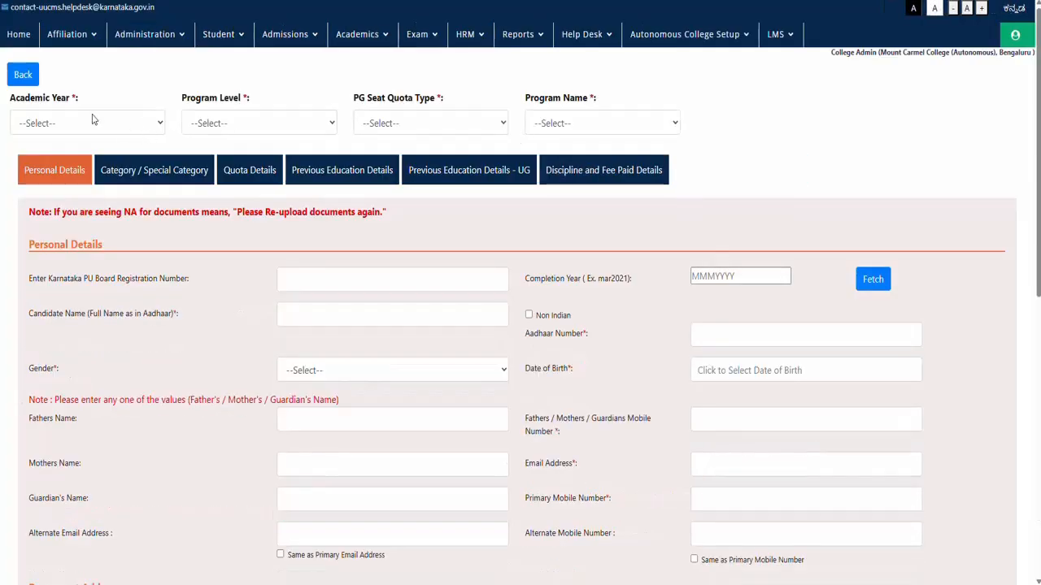
Step: Set the application to 2023-24, PG, Management Quota, Master of Business Administration
left_click(91, 123)
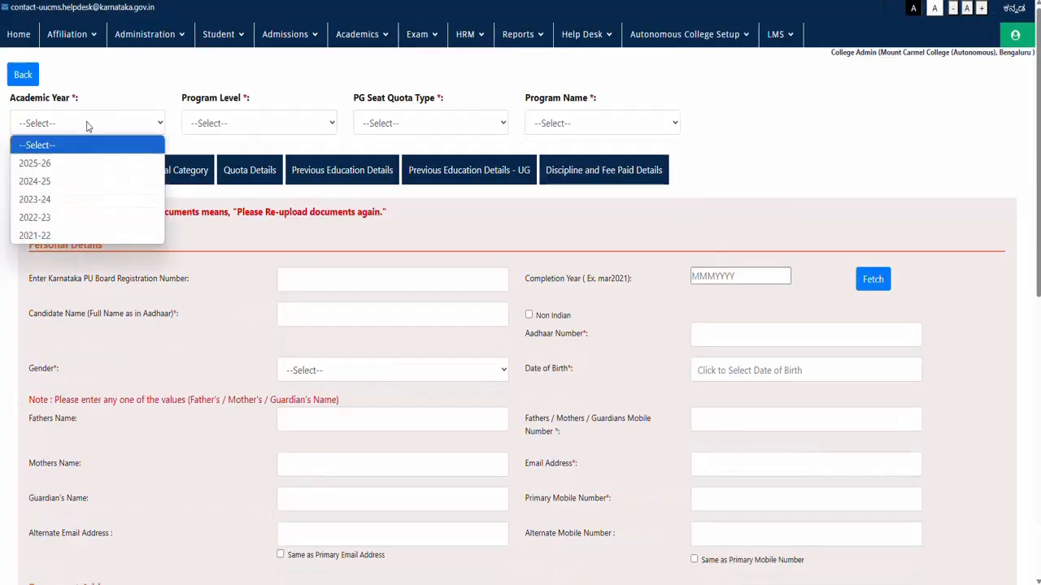
left_click(51, 199)
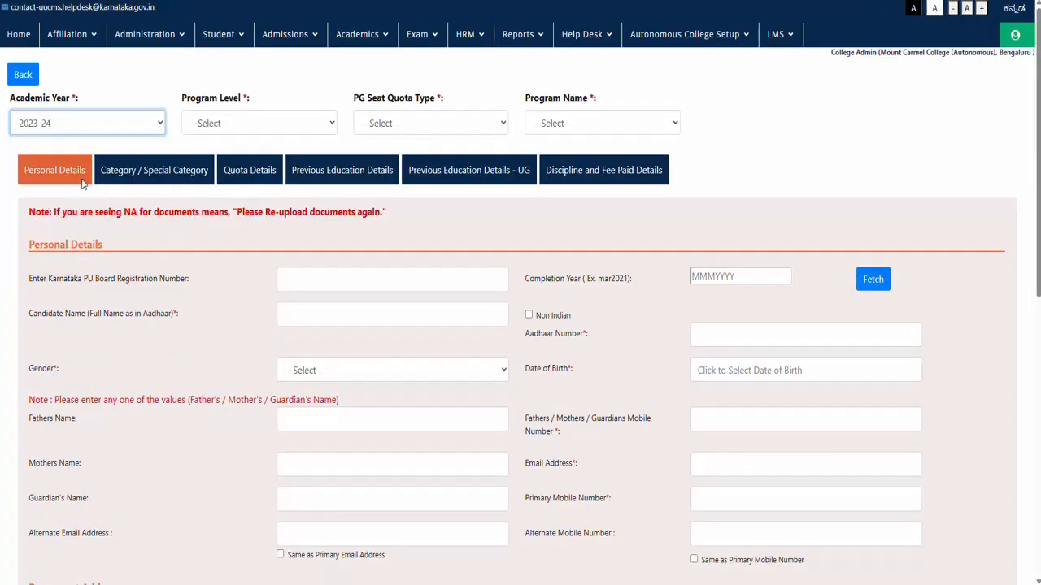
left_click(210, 132)
left_click(201, 167)
left_click(386, 127)
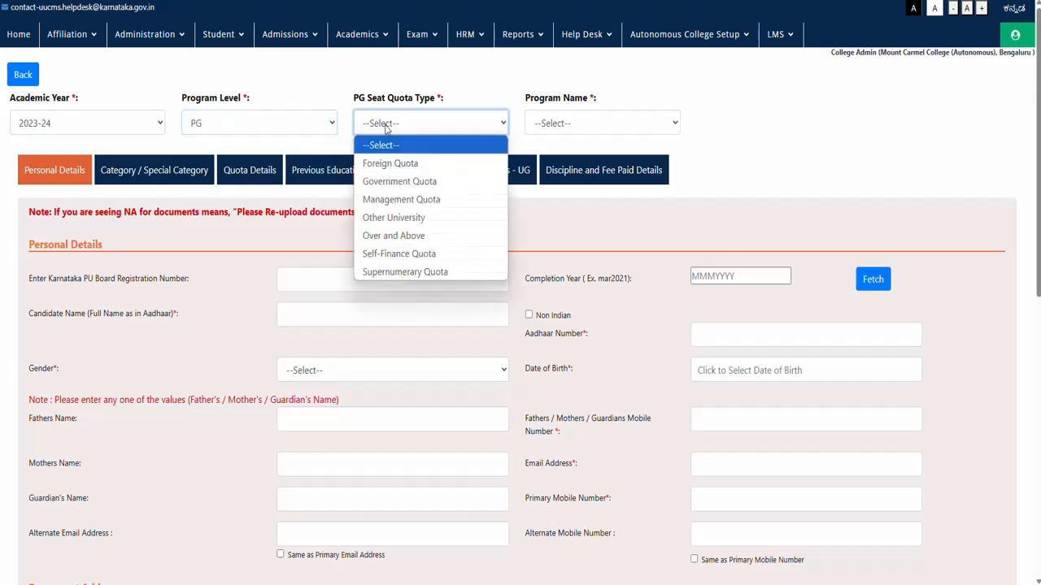
left_click(385, 201)
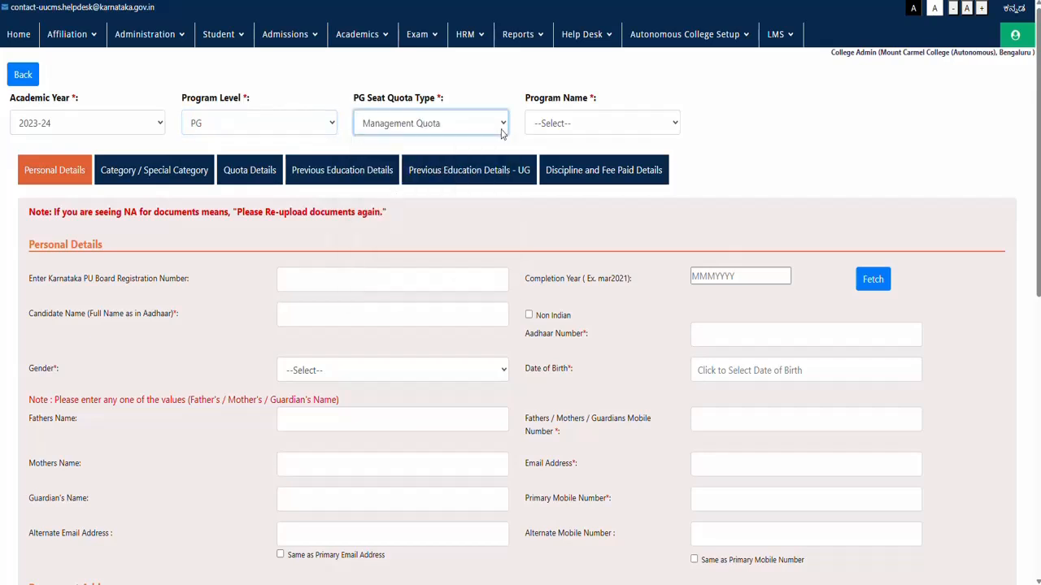
left_click(547, 123)
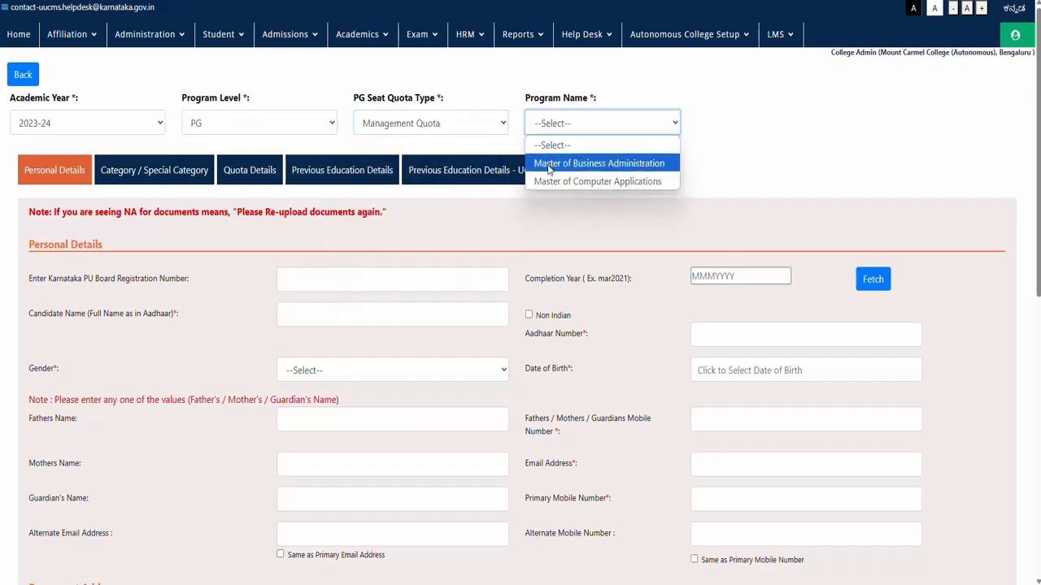
left_click(549, 170)
Step: Enter the candidate's name and Aadhaar number, gender Male, and birth date the 3rd of 2003
left_click(326, 273)
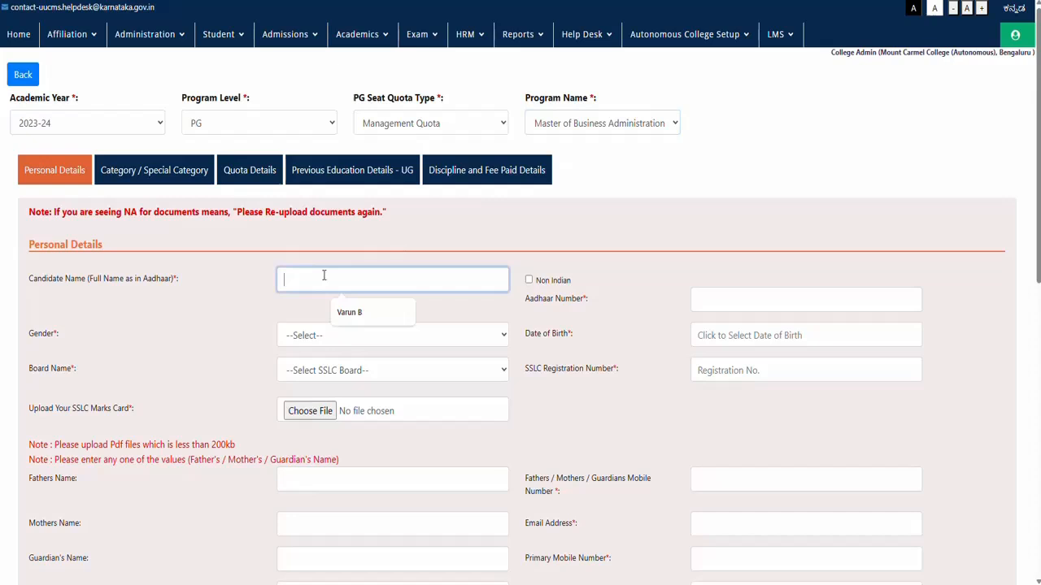
left_click(343, 316)
left_click(704, 296)
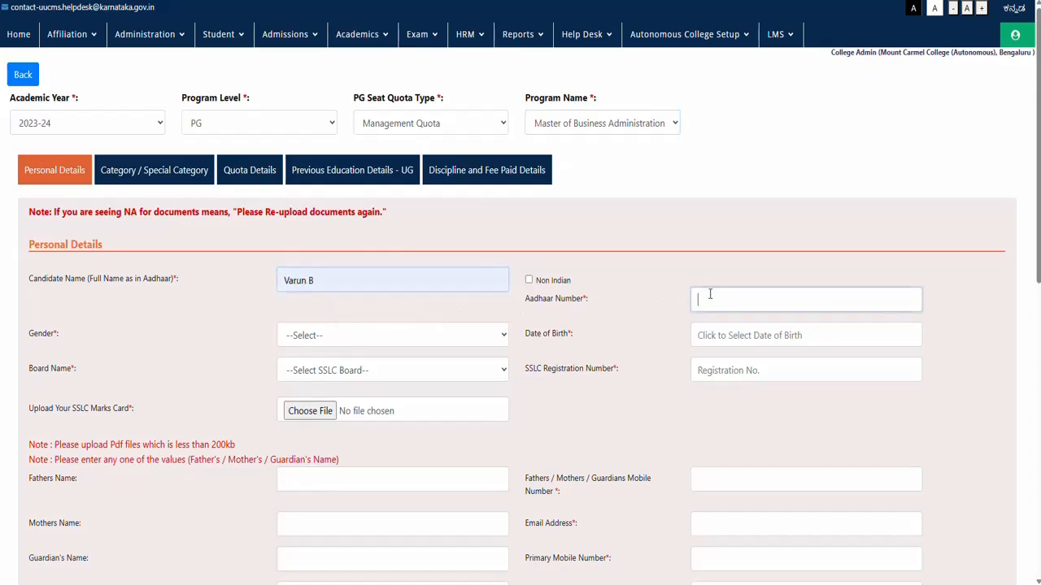
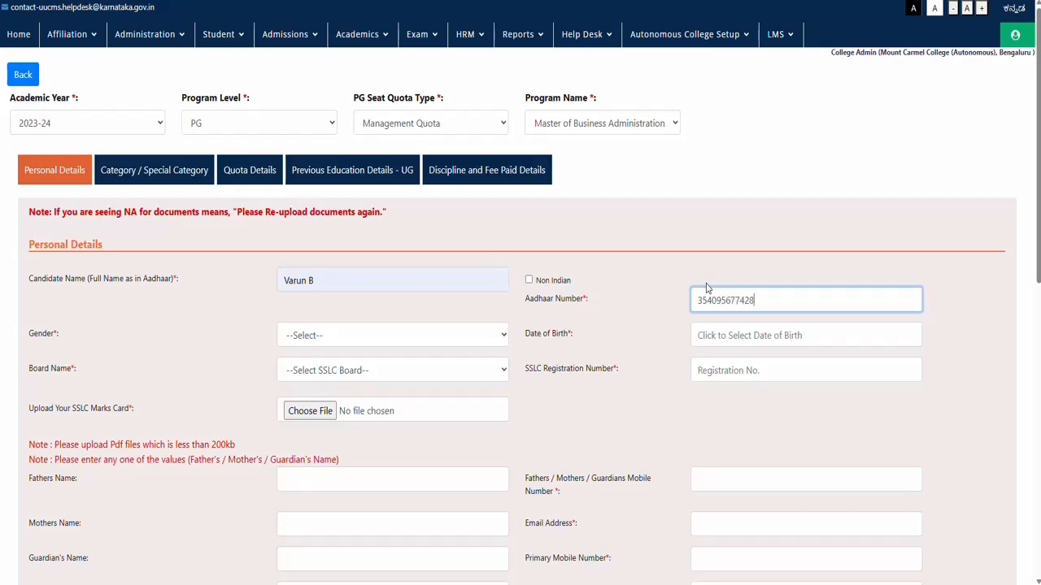
left_click(429, 337)
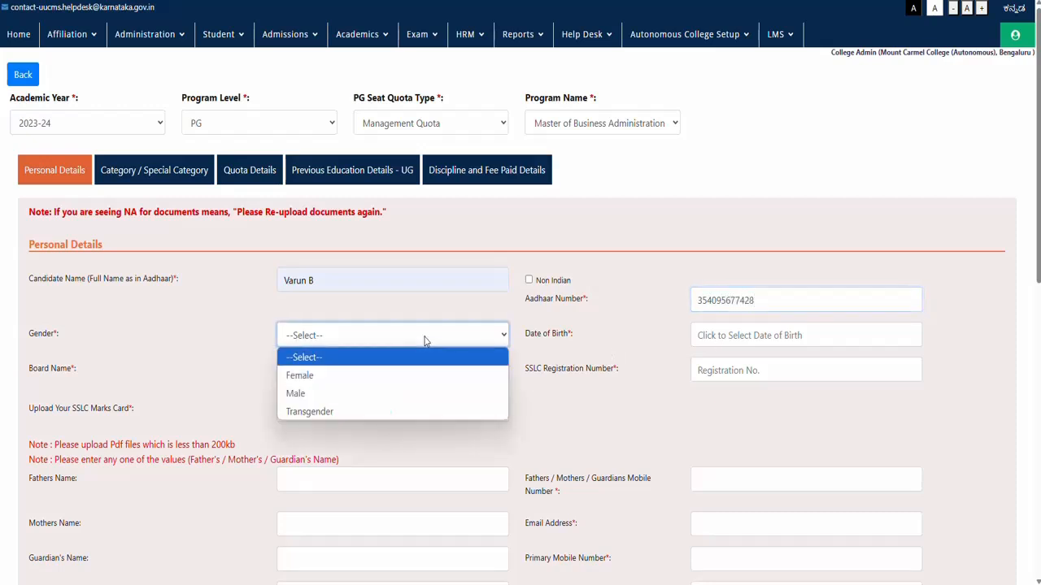
left_click(348, 391)
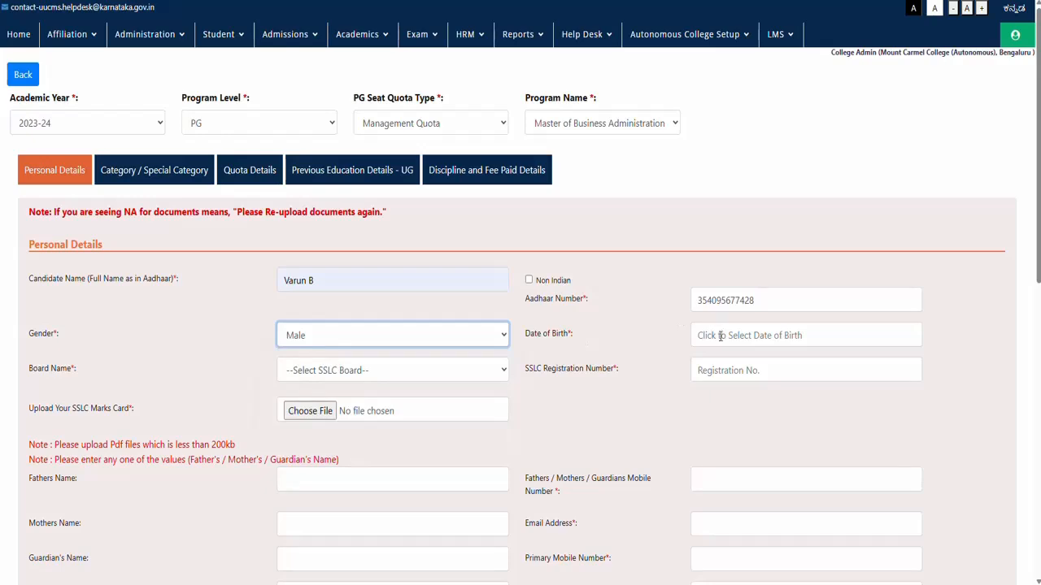
left_click(724, 335)
left_click(786, 361)
left_click(778, 381)
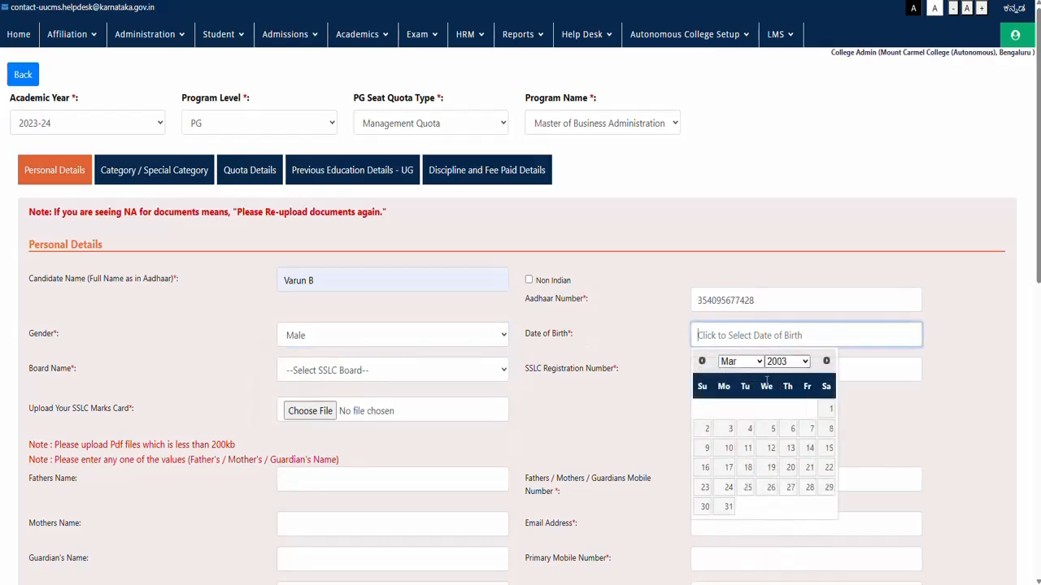
left_click(726, 430)
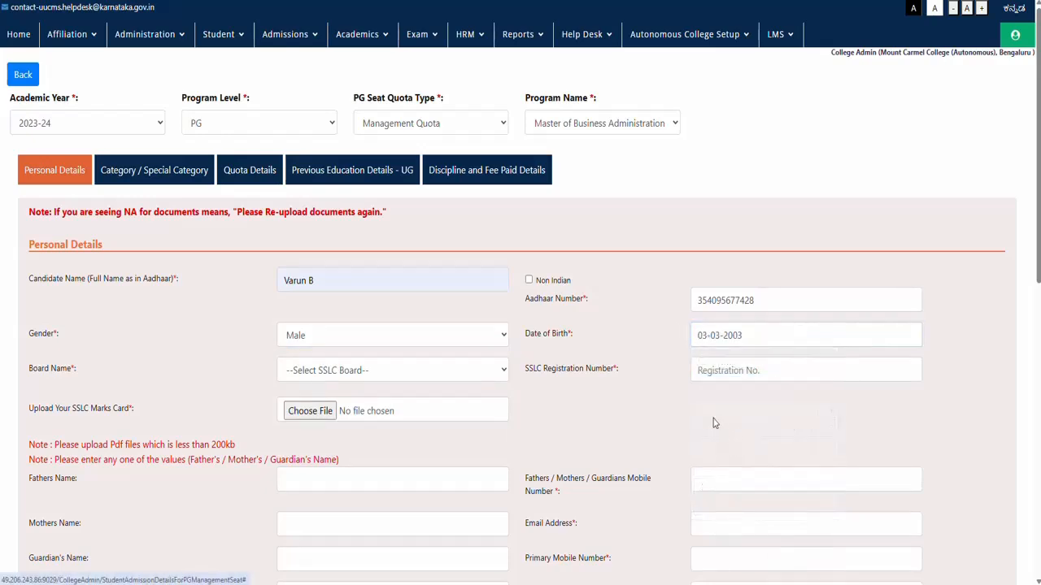
Step: Choose Karnataka Secondary Education Examination Board and fill in the SSLC registration number
left_click(383, 372)
scroll(340, 261, "down", 3)
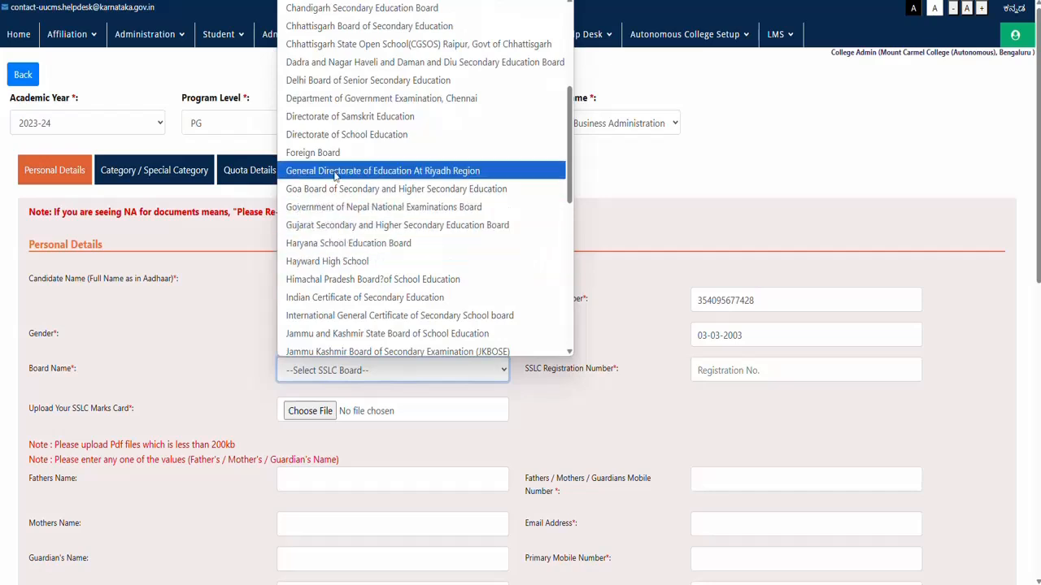
scroll(324, 213, "down", 3)
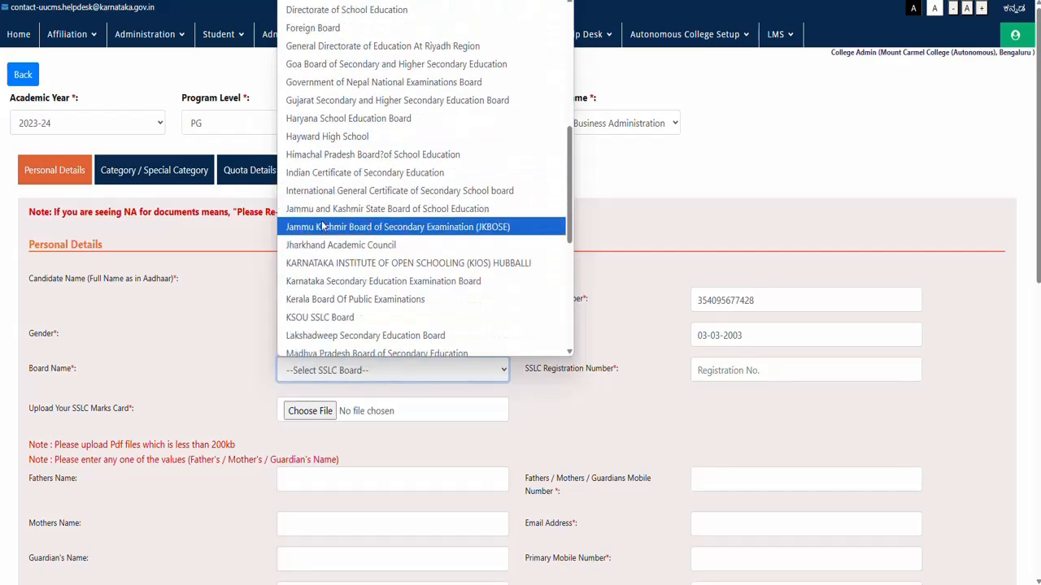
left_click(326, 281)
left_click(708, 374)
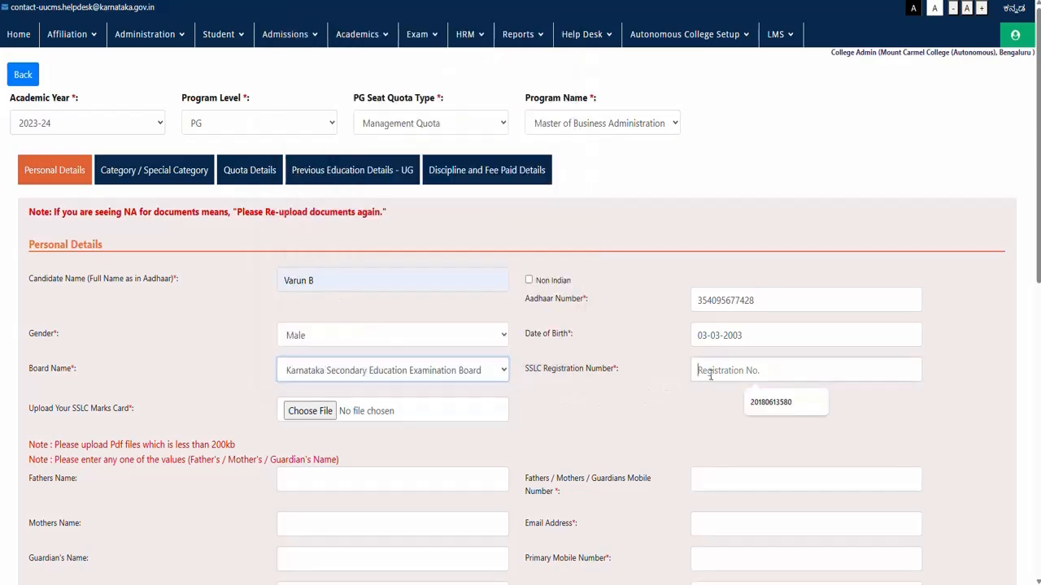
left_click(775, 402)
scroll(298, 230, "down", 2)
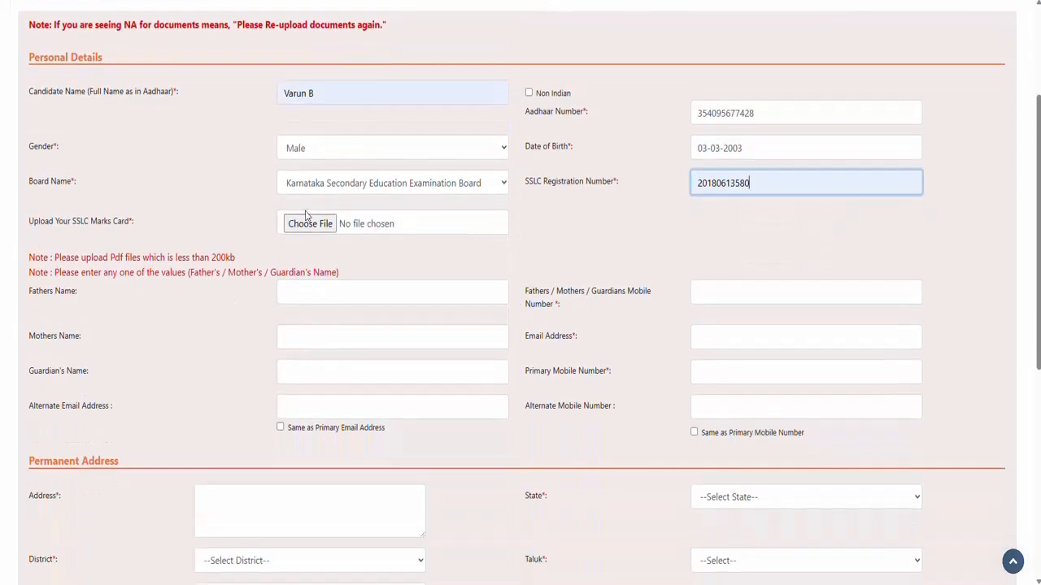
Step: Attach DownloadFile 1 as the SSLC marks card
left_click(299, 225)
left_click(292, 95)
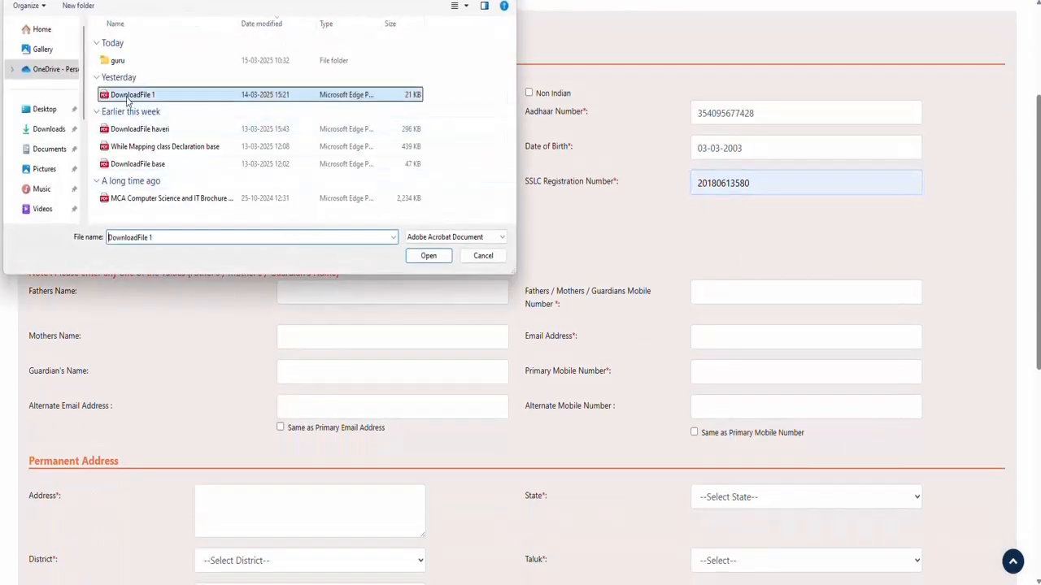
left_click(431, 257)
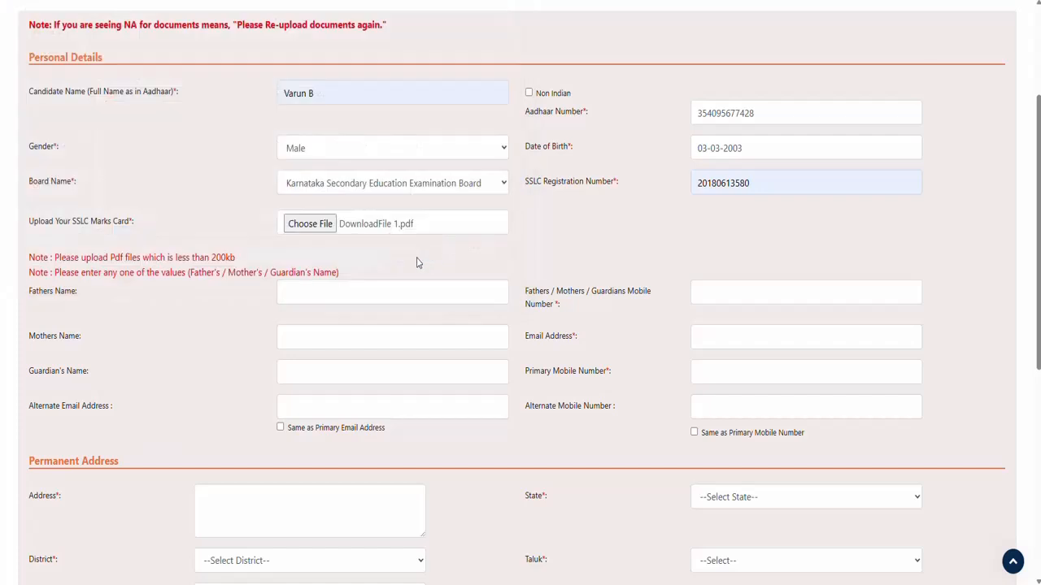
Step: Fill in the father's name, guardian's mobile number and candidate's e-mail from saved suggestions
left_click(285, 292)
left_click(344, 328)
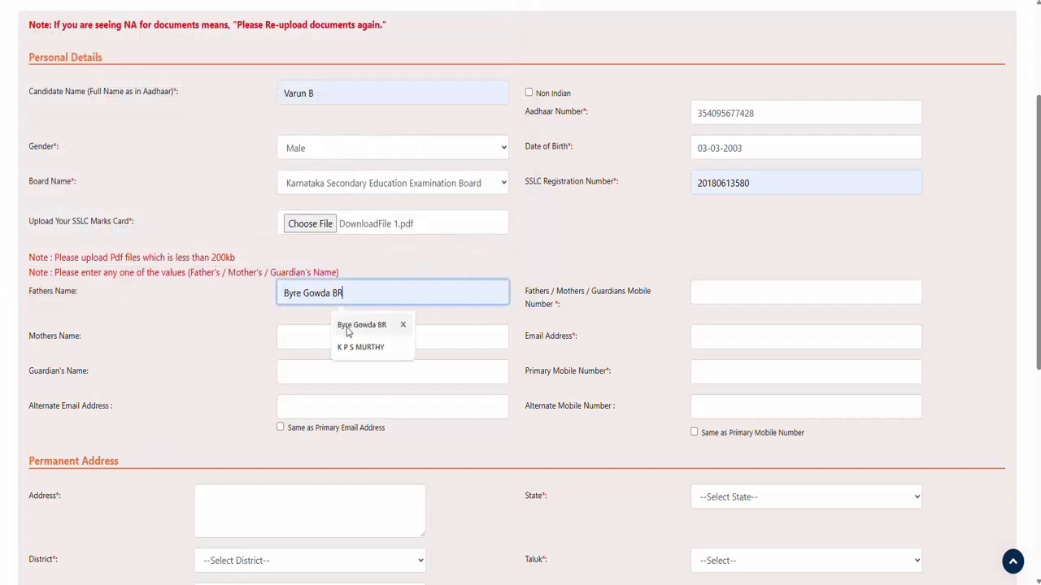
left_click(716, 296)
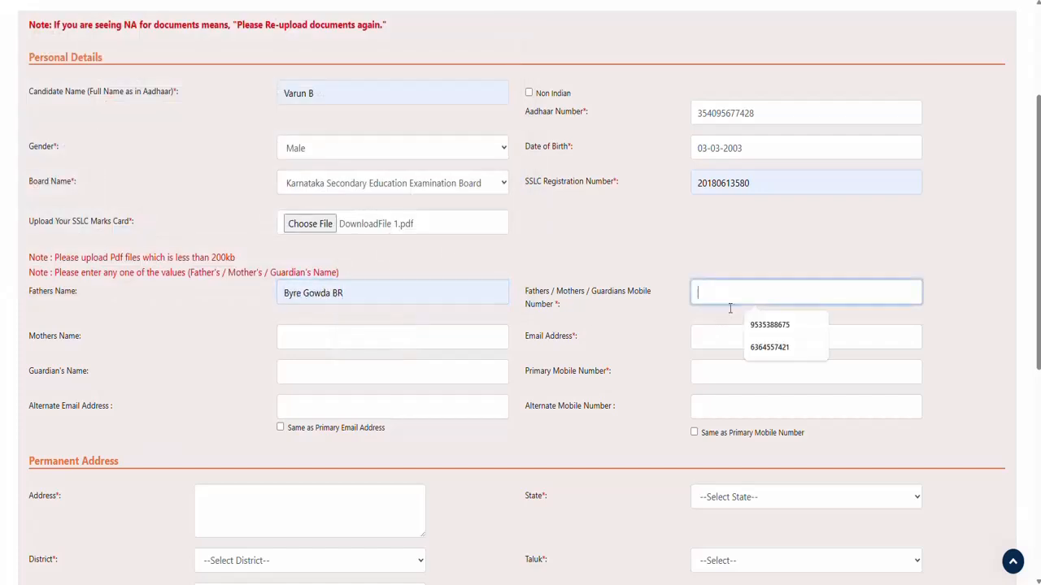
left_click(765, 326)
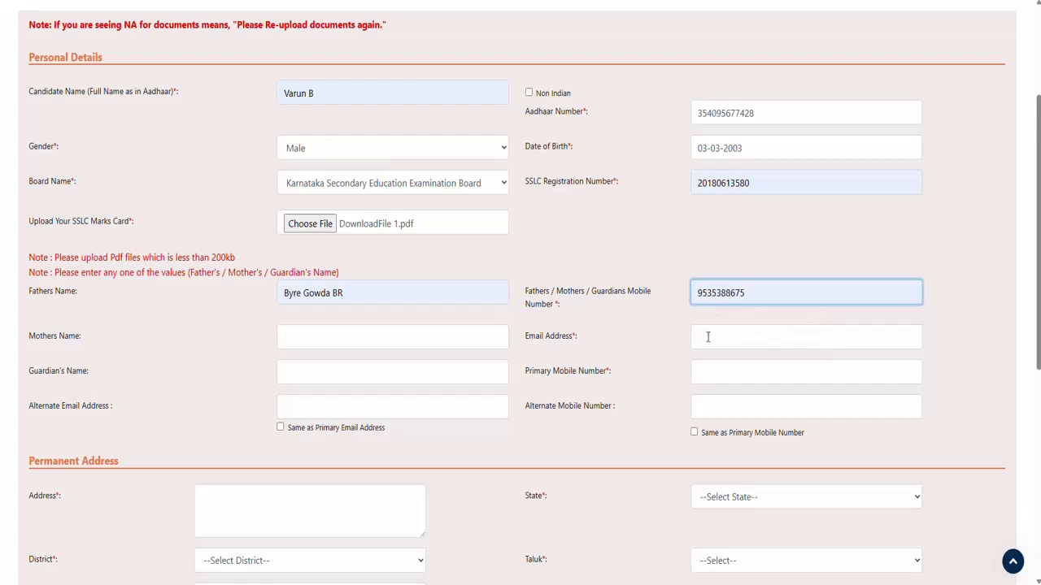
left_click(741, 348)
left_click(746, 370)
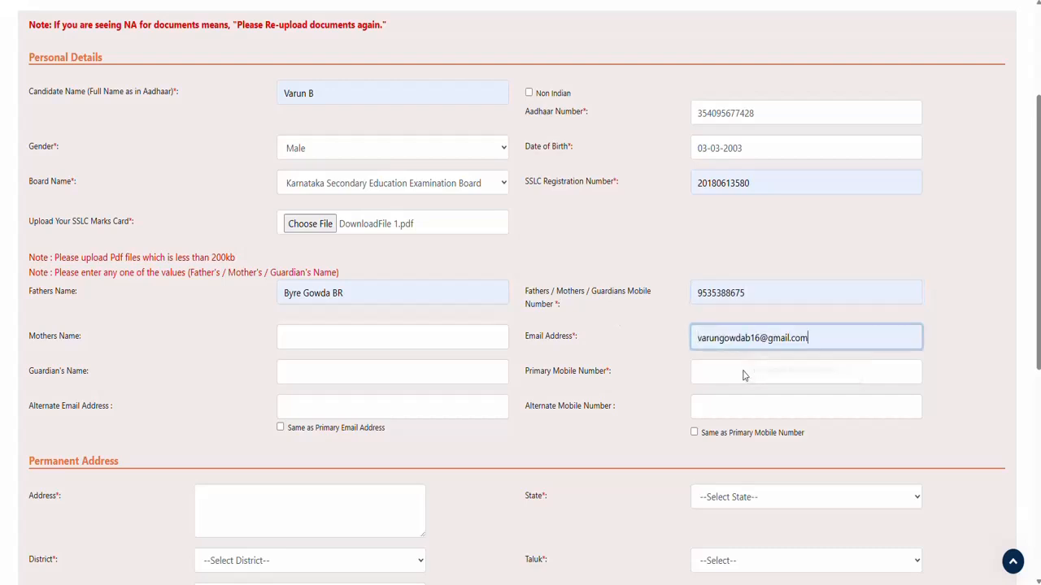
Step: Enter the primary and alternate mobile numbers and the mother's name
left_click(703, 374)
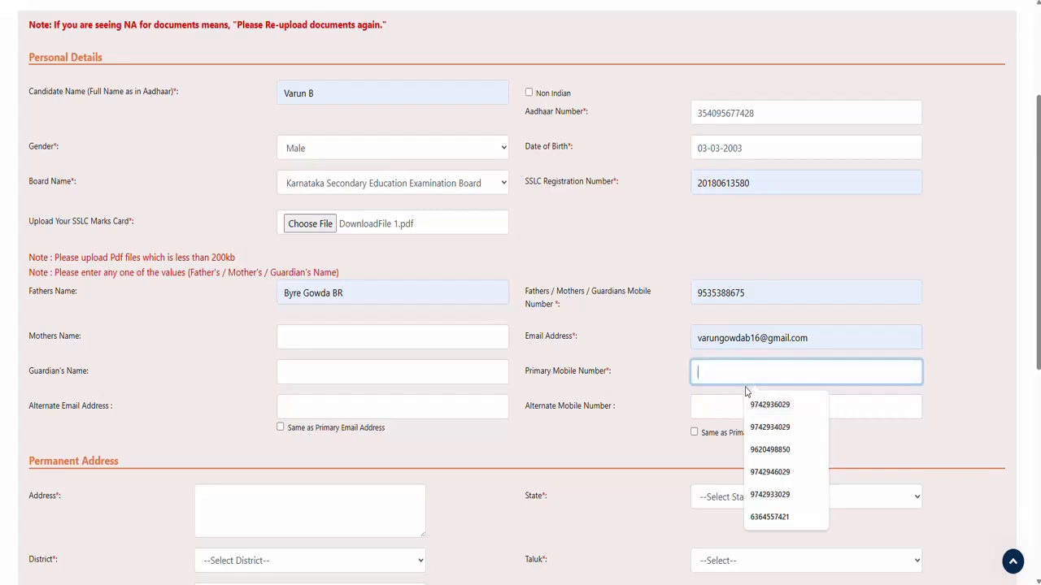
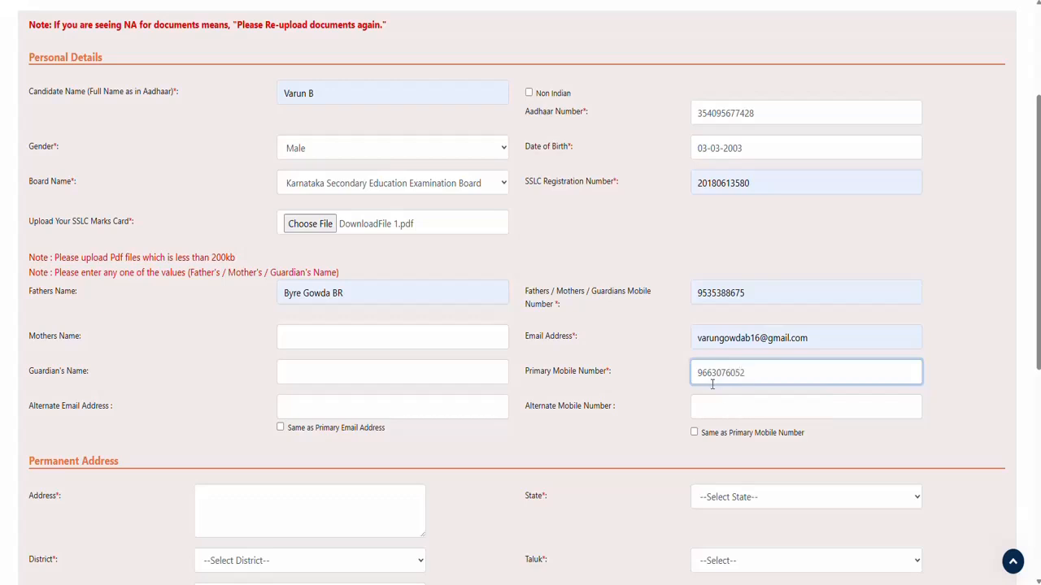
left_click(719, 412)
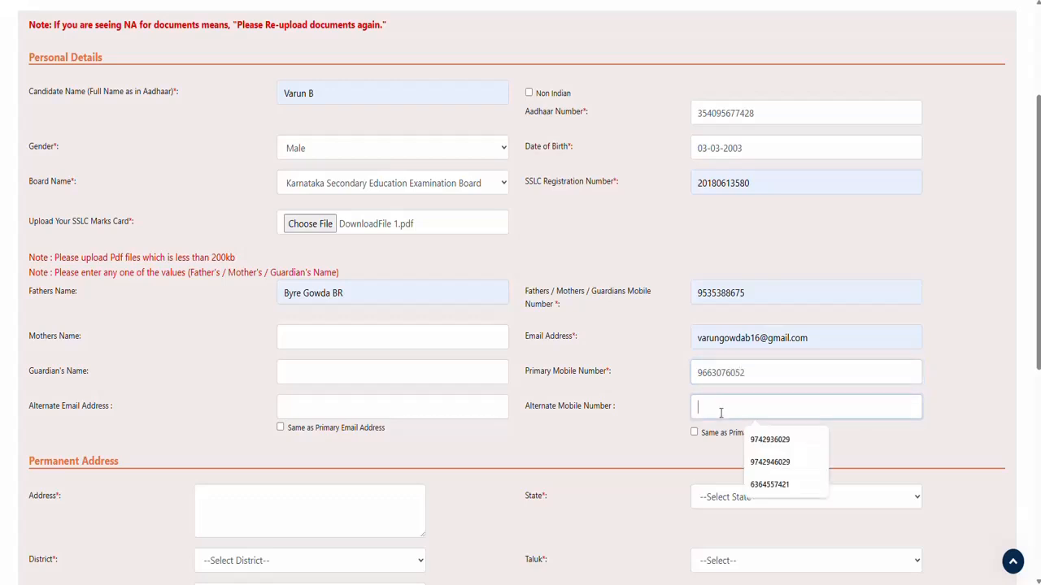
left_click(765, 443)
left_click(294, 334)
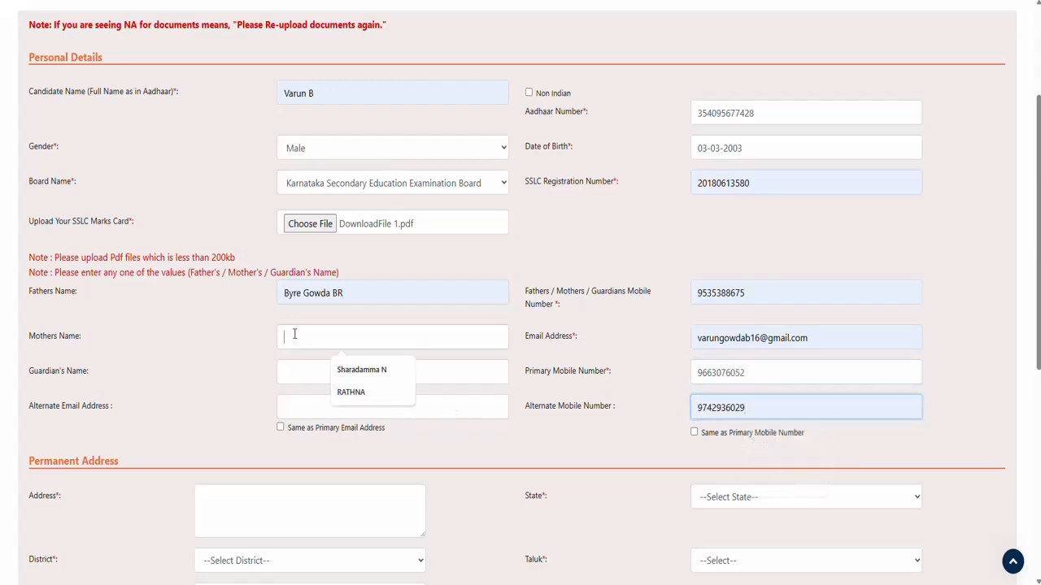
left_click(352, 375)
scroll(348, 372, "down", 2)
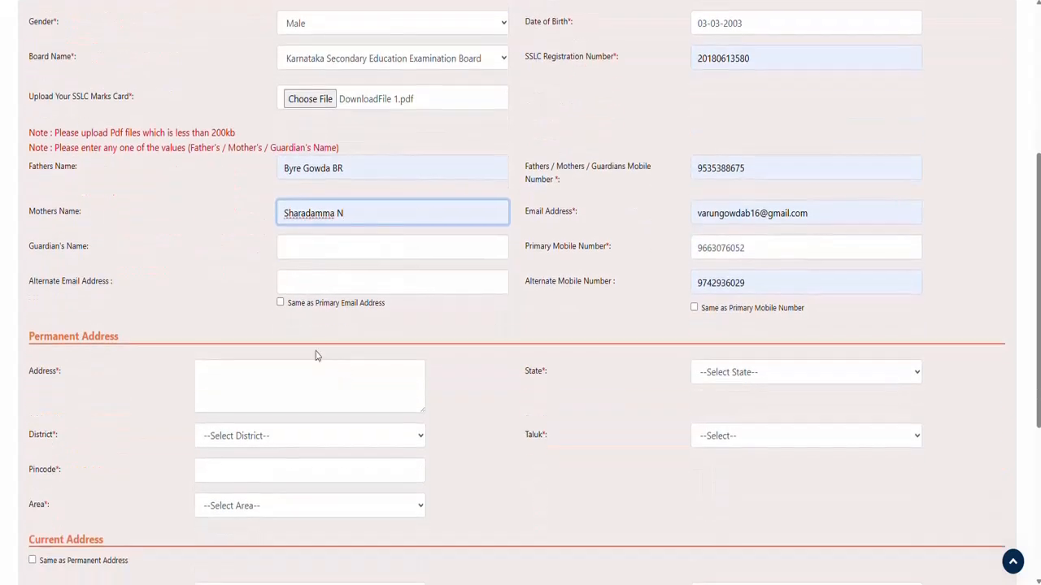
Step: Type the permanent address 'gandlahalli' with state Karnataka, district Kolar, taluk Srinivaspur
left_click(225, 378)
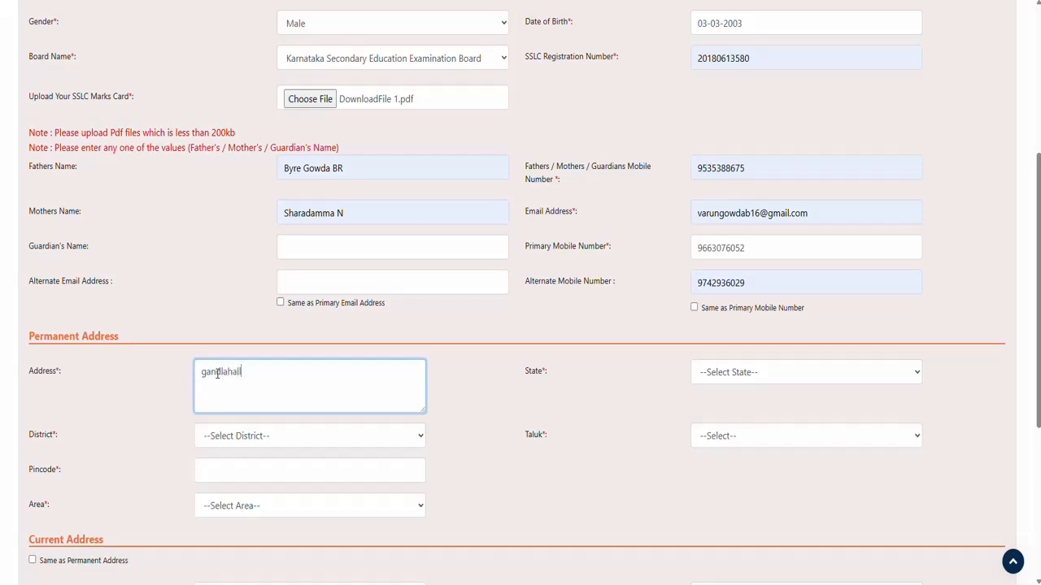
type("gandlahalli")
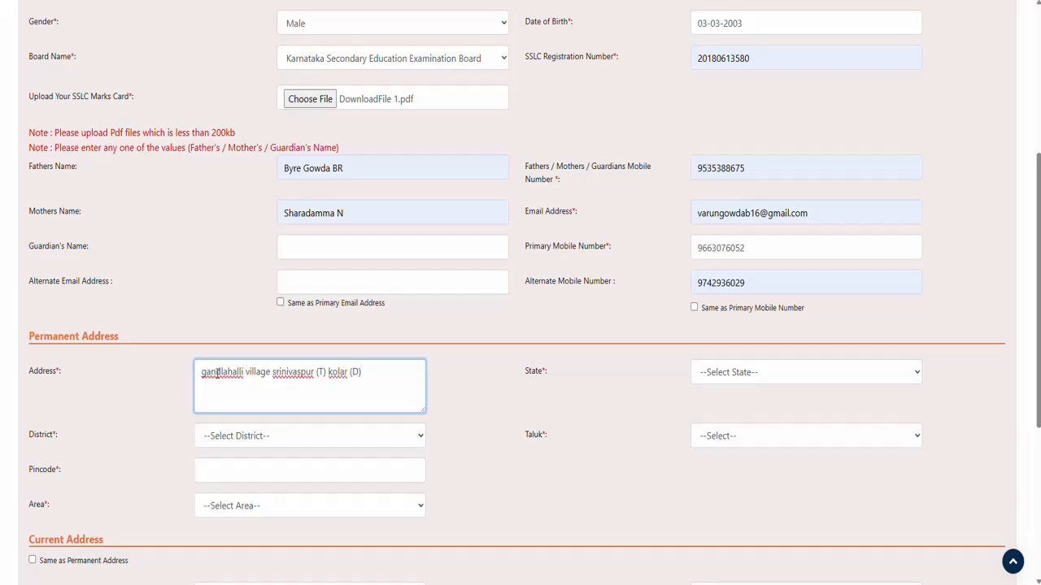
left_click(725, 374)
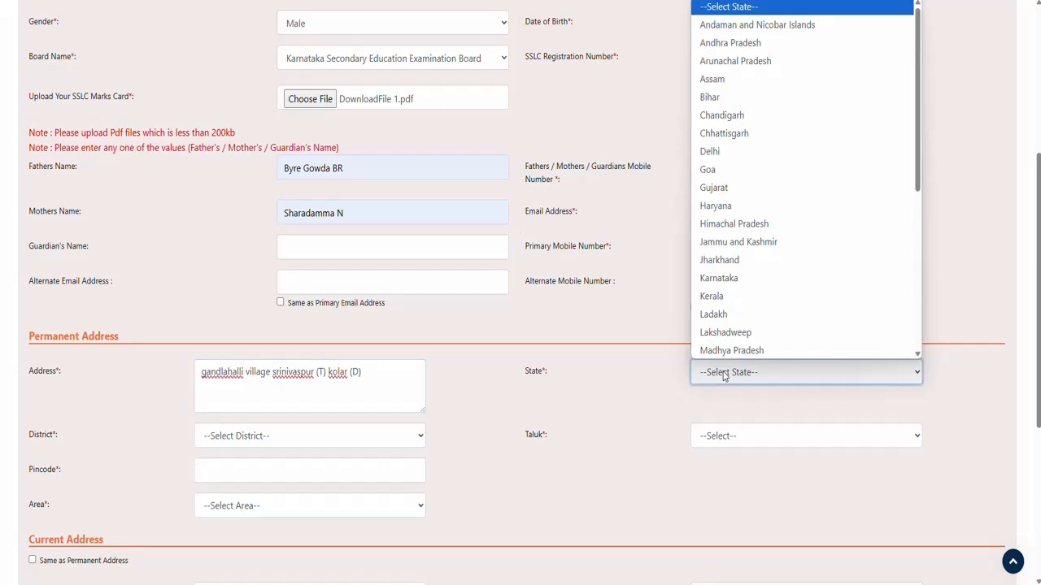
left_click(717, 278)
left_click(266, 441)
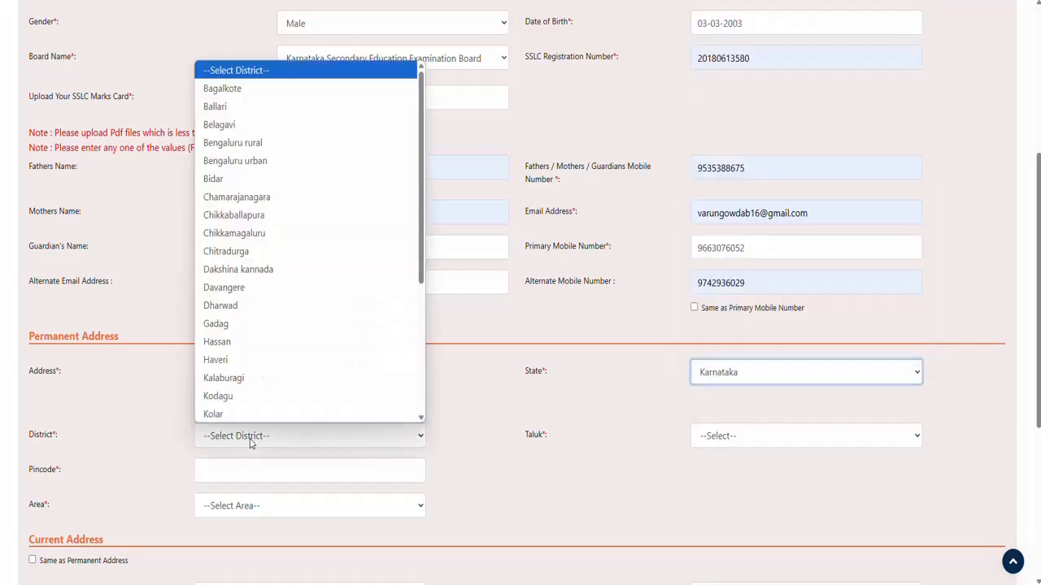
left_click(251, 421)
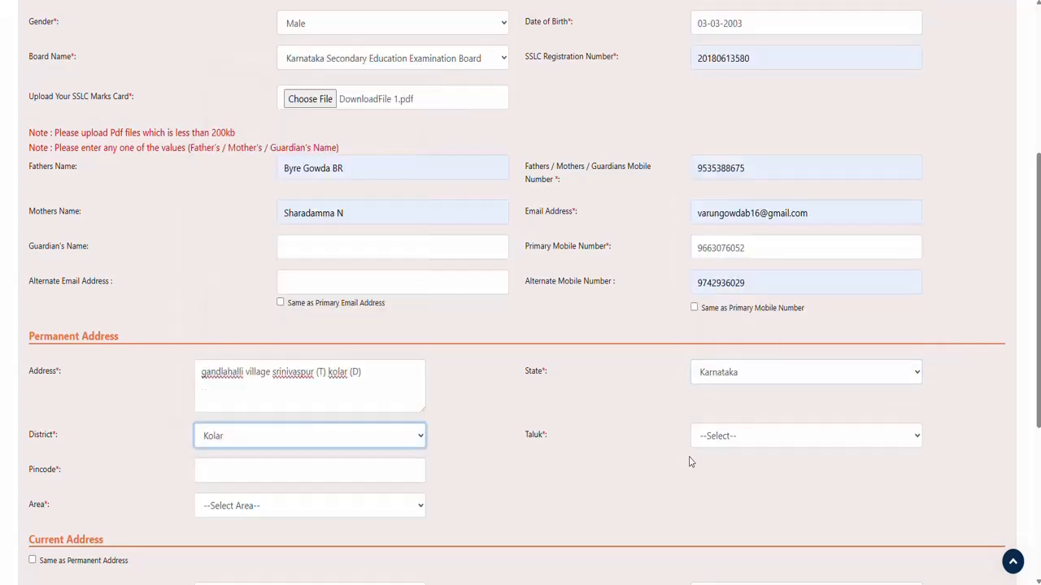
left_click(730, 437)
left_click(704, 567)
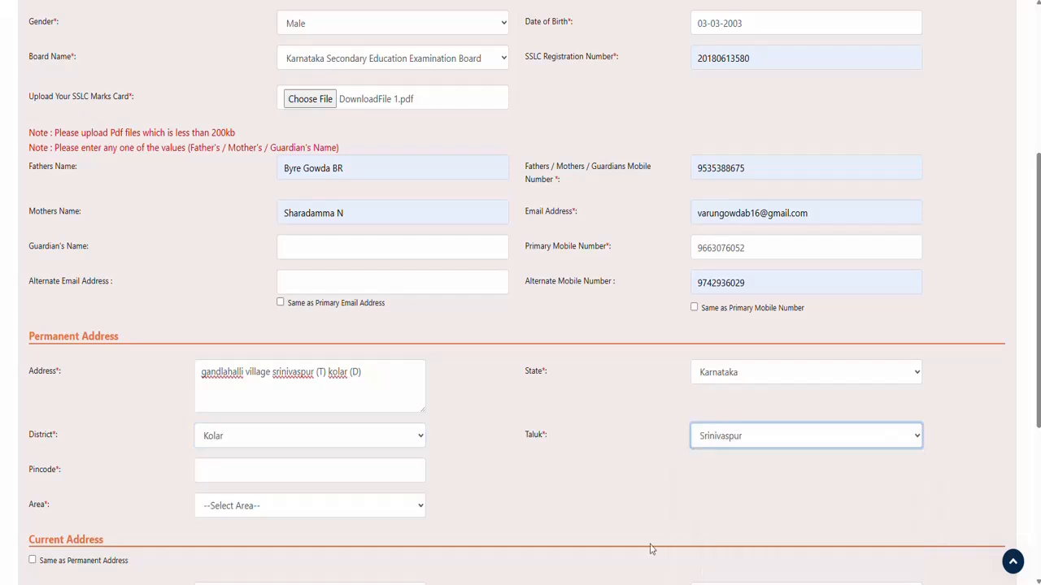
Step: Fill the pincode, set Rural Area and village Gandlahalli, mark current address same, and save
left_click(229, 475)
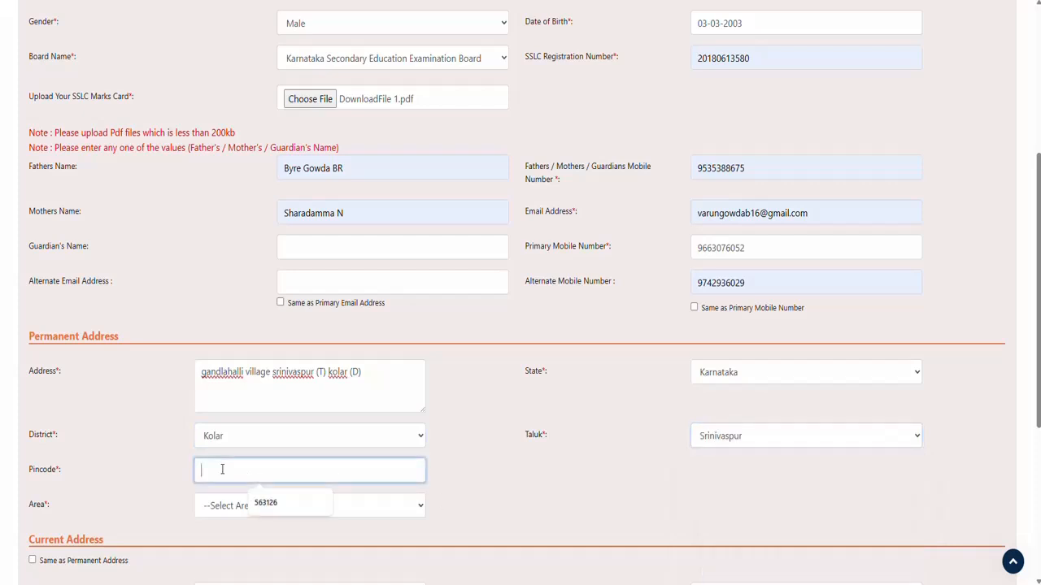
left_click(269, 508)
left_click(250, 508)
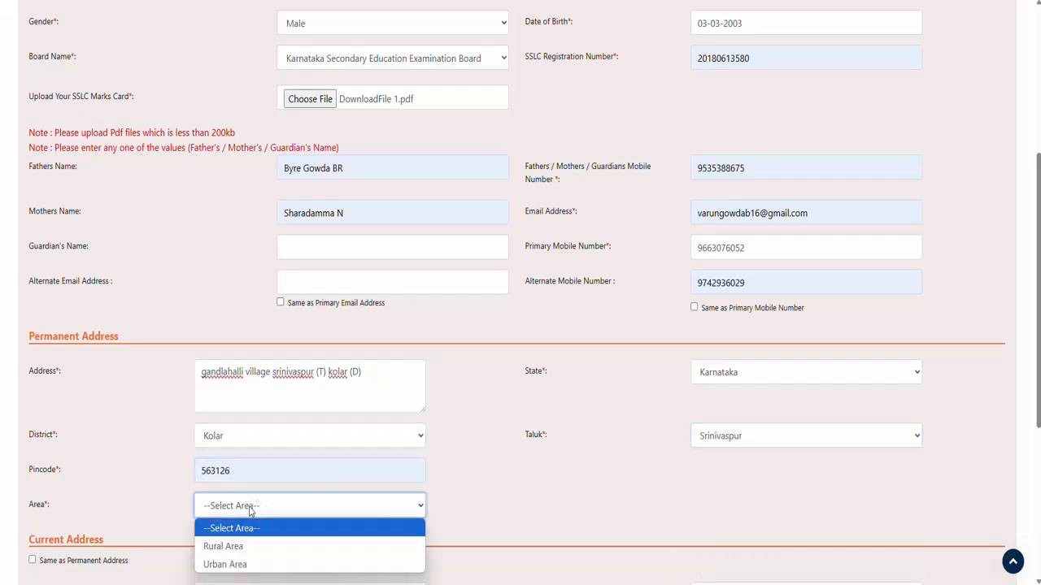
left_click(234, 547)
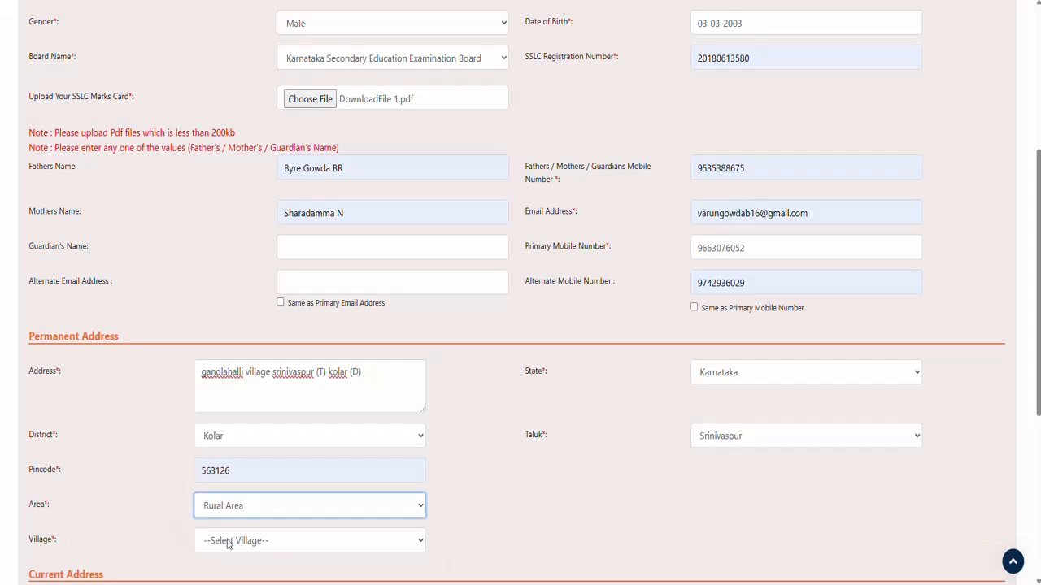
left_click(229, 544)
key("g")
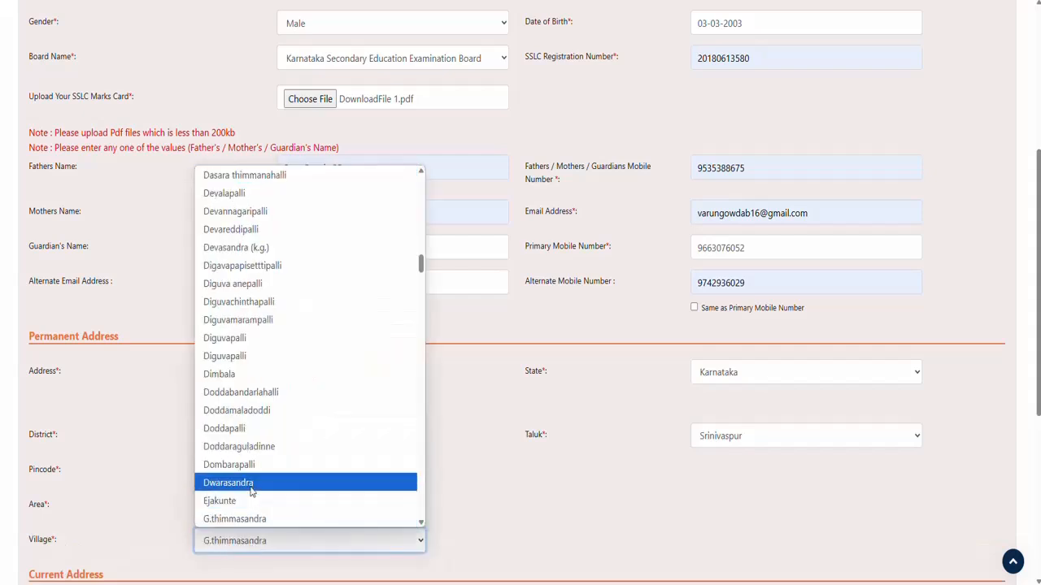
scroll(236, 244, "down", 3)
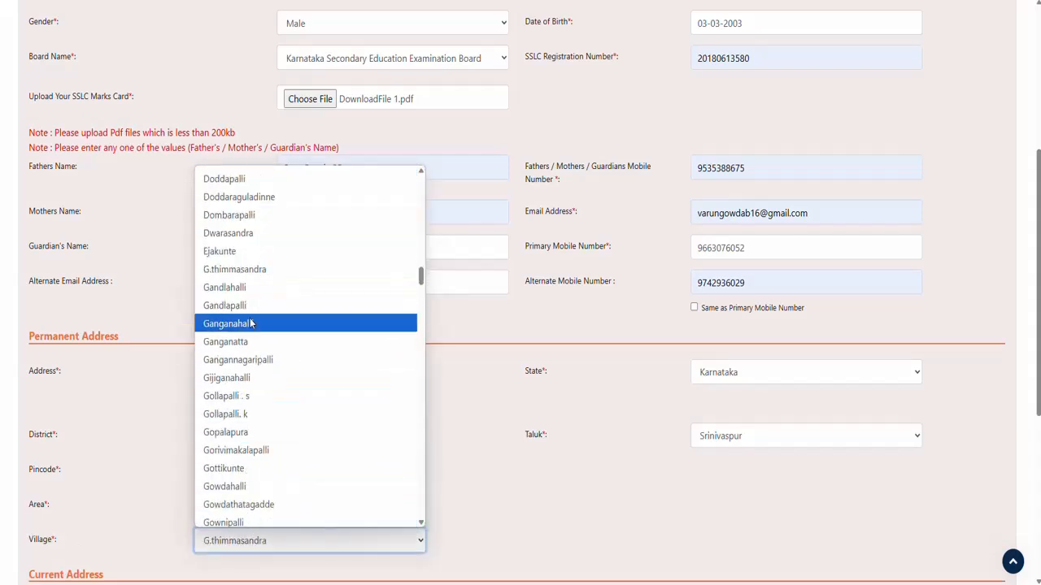
left_click(237, 292)
scroll(516, 501, "down", 2)
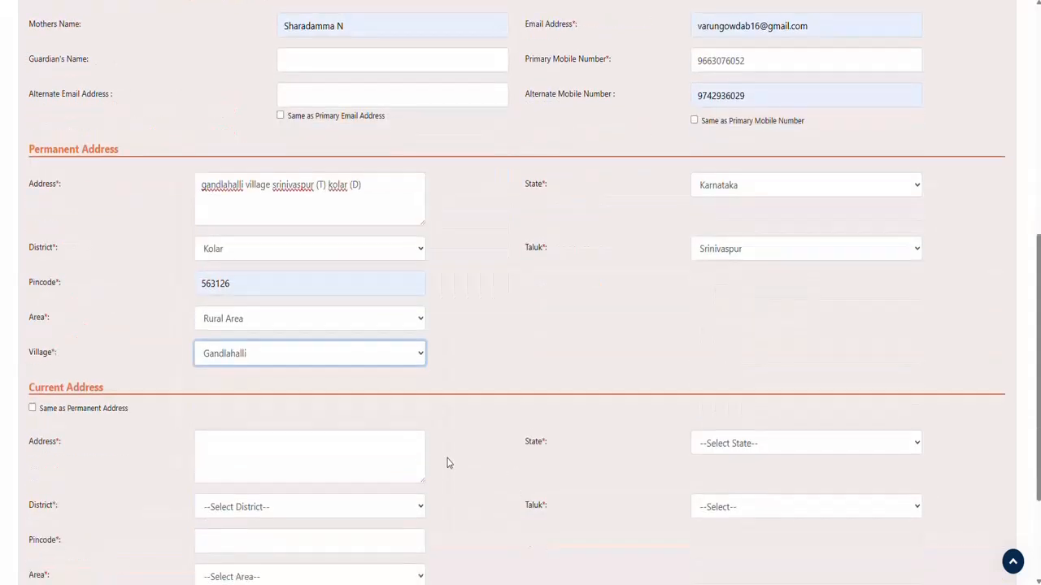
left_click(32, 408)
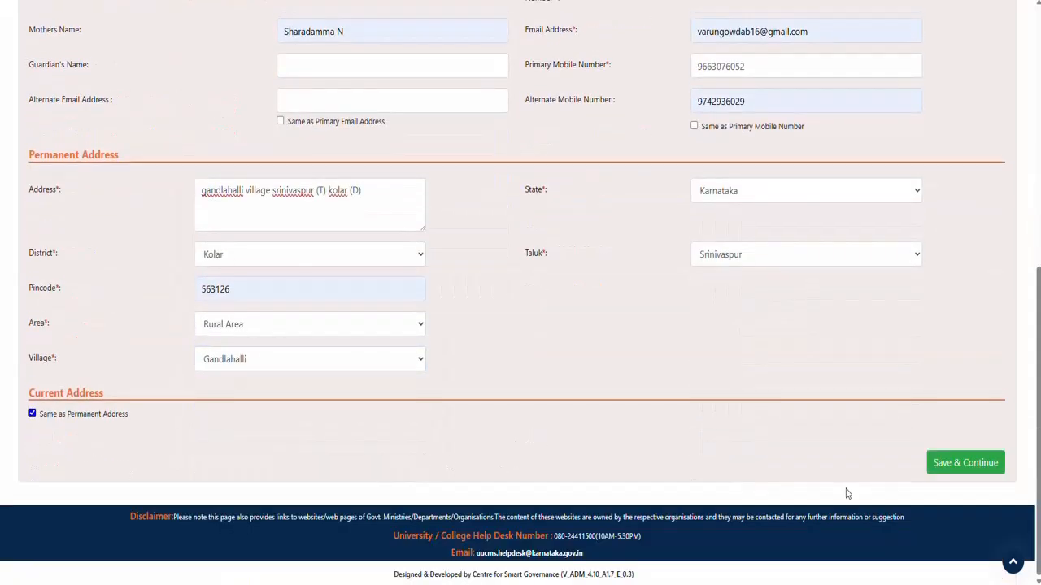
left_click(960, 465)
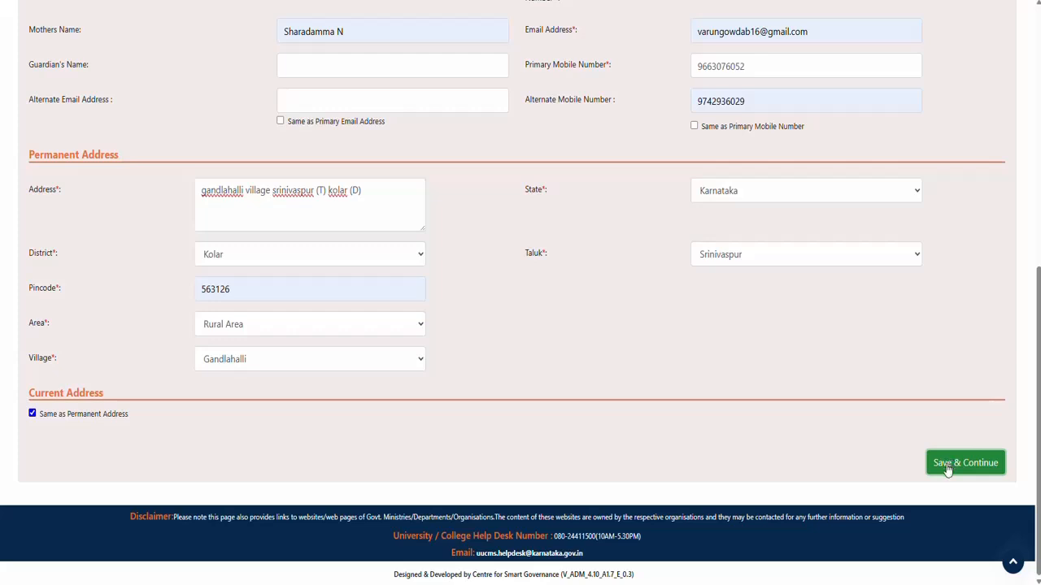
Step: Set religion Hindu, Category III(A), caste Vakkaliga and family income 10000
left_click(947, 463)
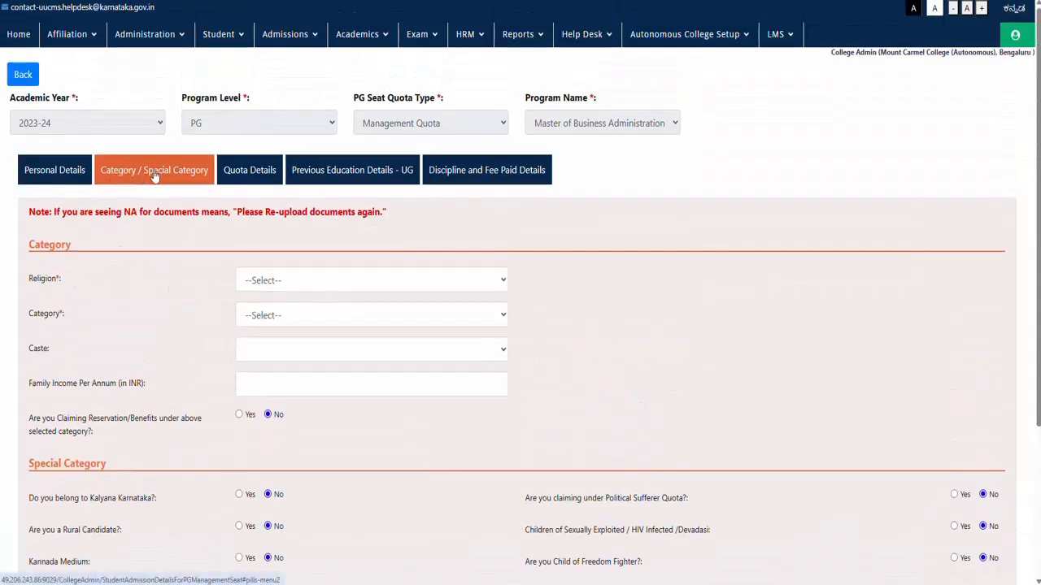
left_click(268, 283)
left_click(256, 357)
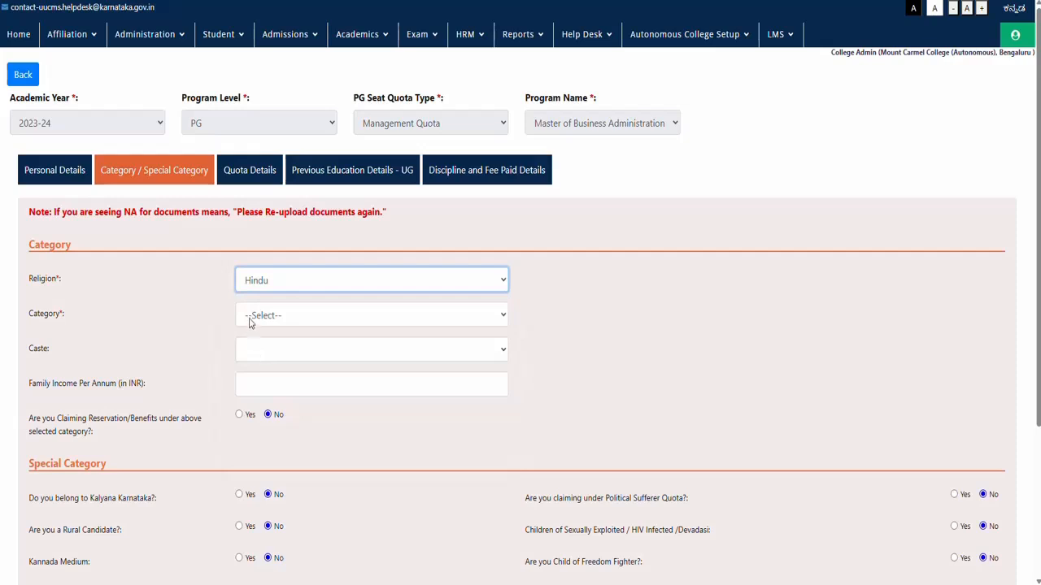
left_click(251, 319)
left_click(264, 410)
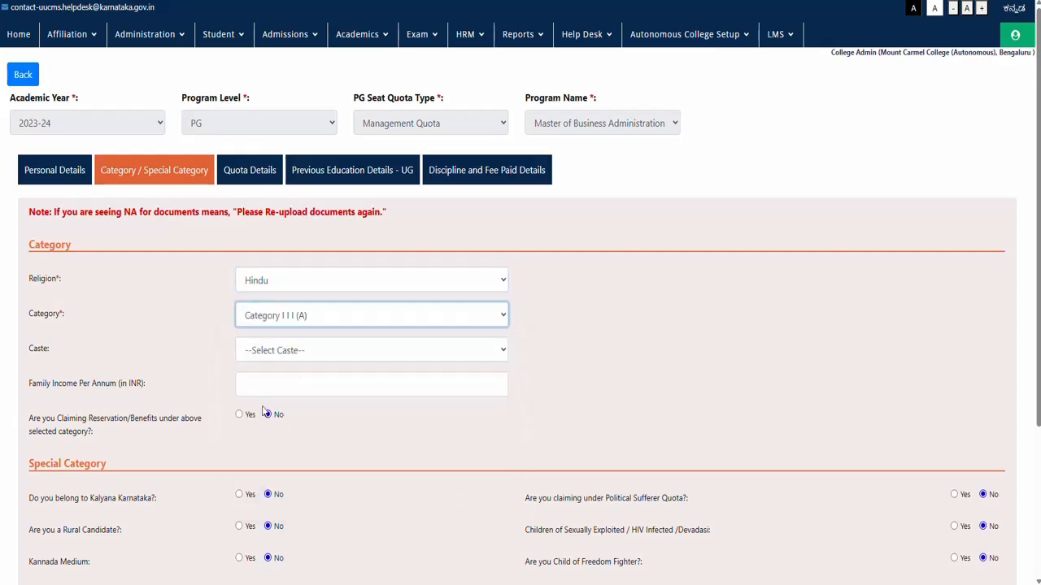
left_click(256, 354)
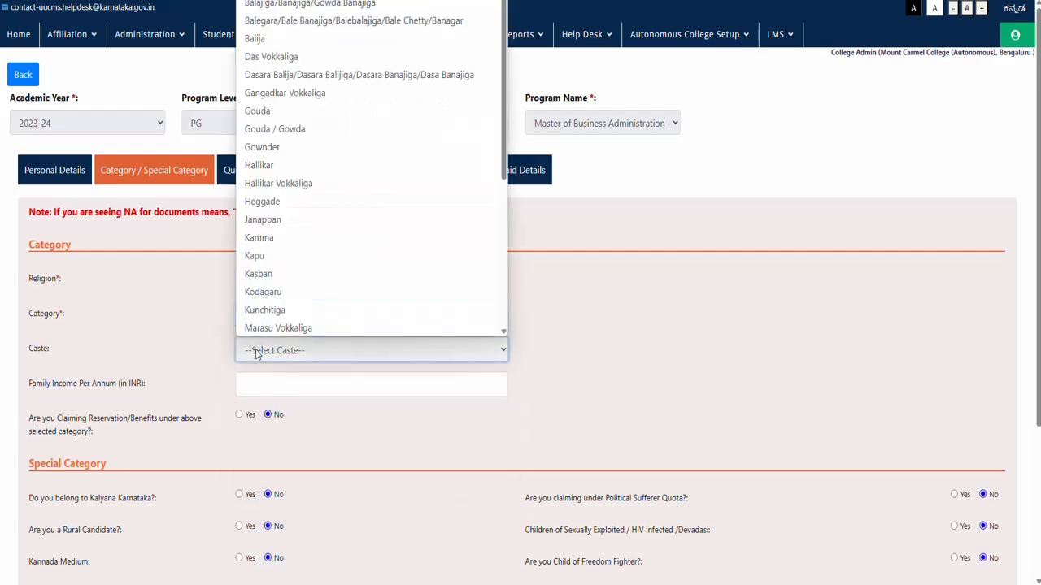
key("v")
left_click(264, 332)
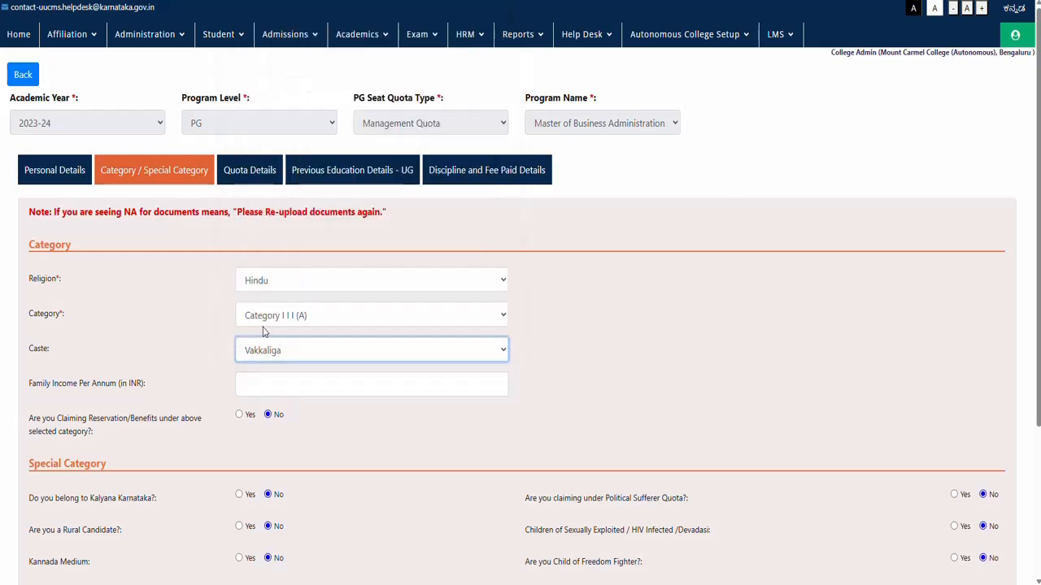
left_click(247, 383)
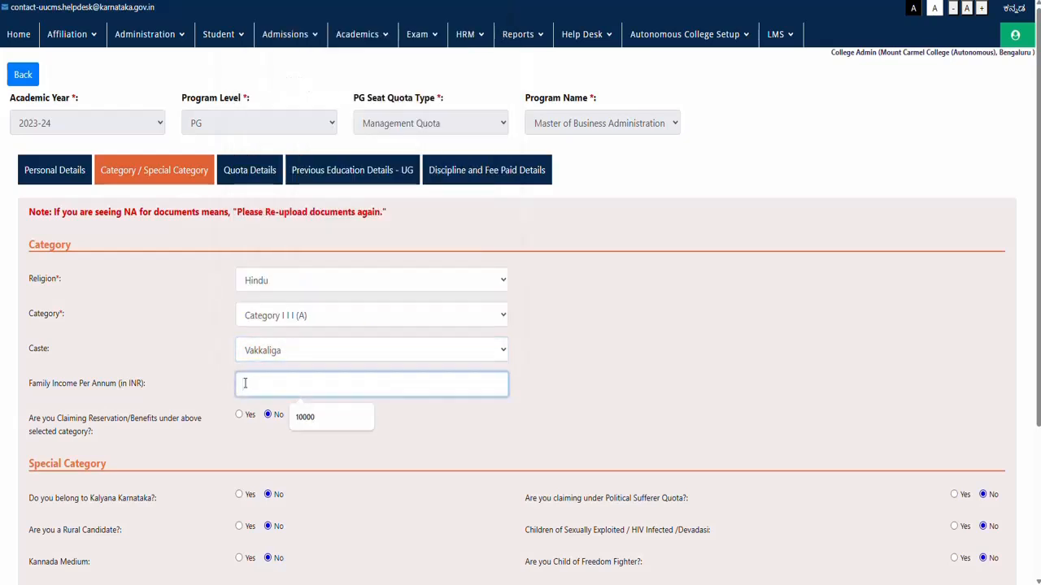
type("10000")
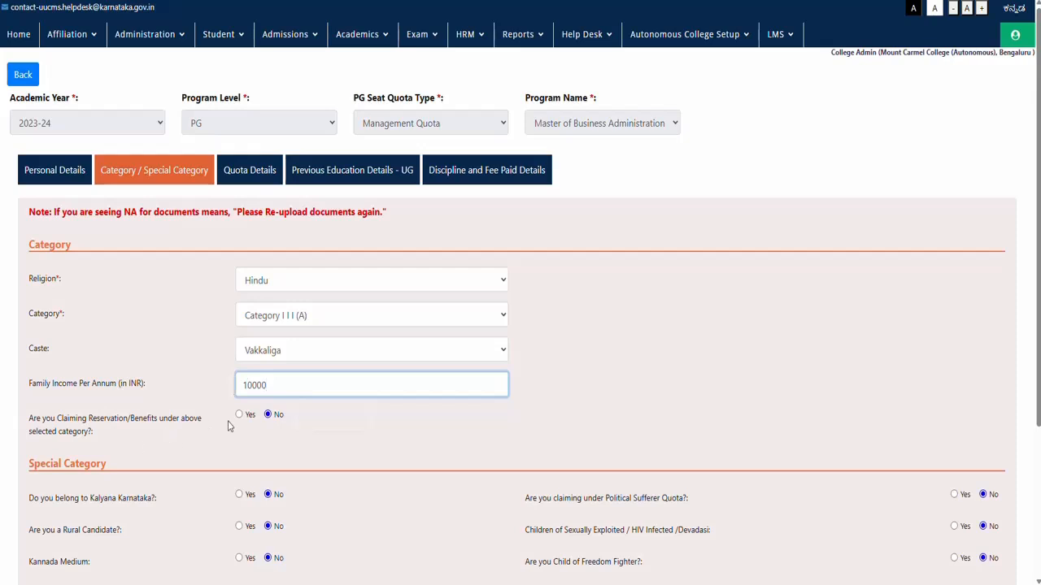
scroll(273, 417, "down", 3)
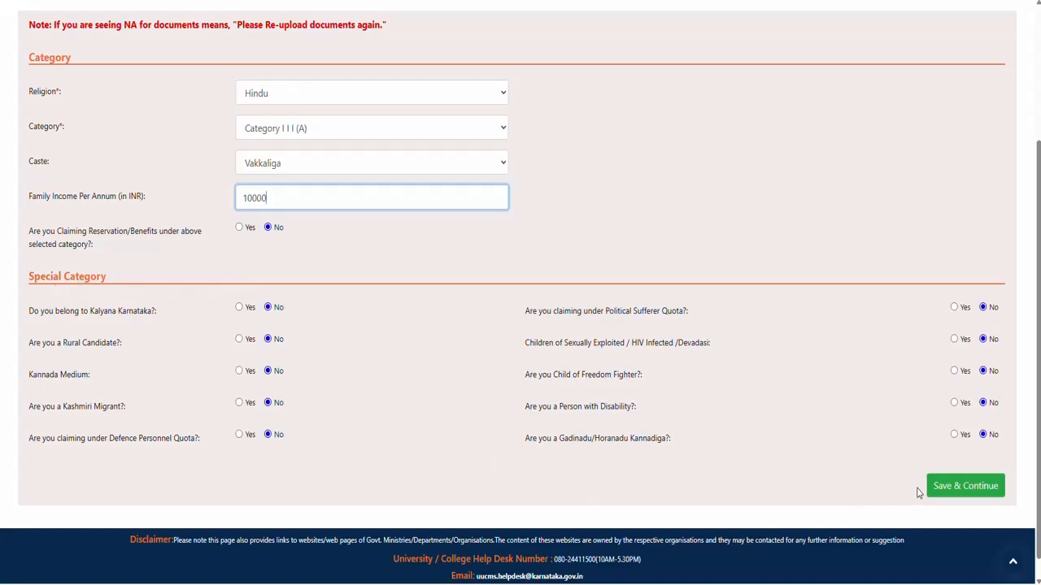
Step: Save the category details, leave every quota answer at No, and save the quota page
left_click(946, 487)
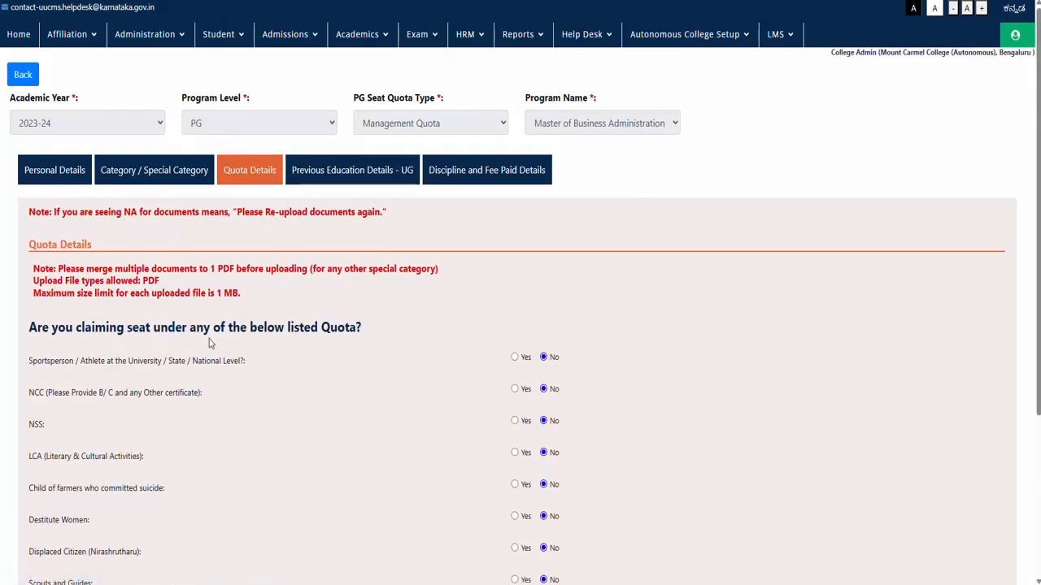
scroll(200, 368, "down", 1)
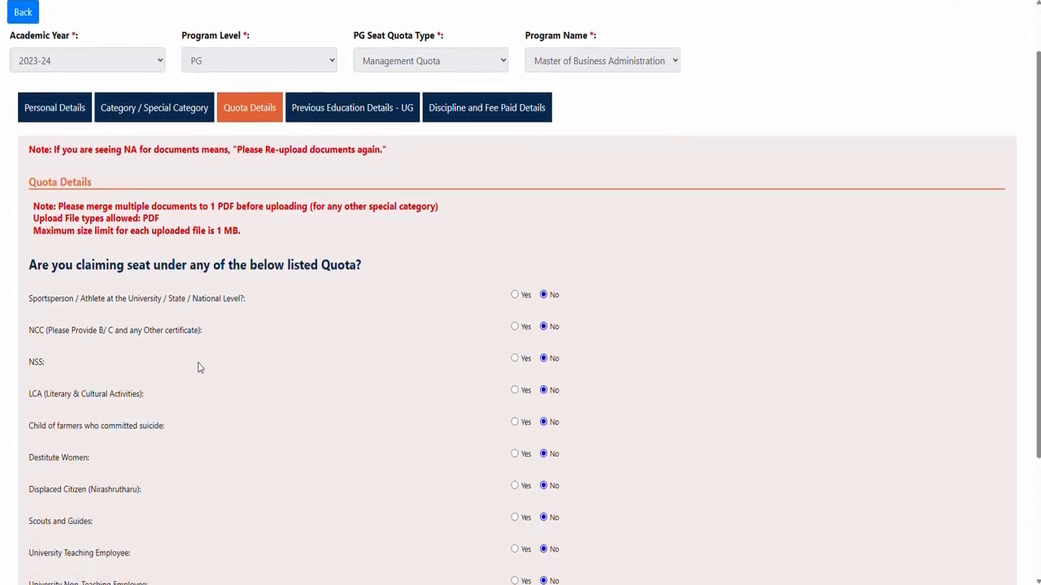
scroll(200, 367, "down", 2)
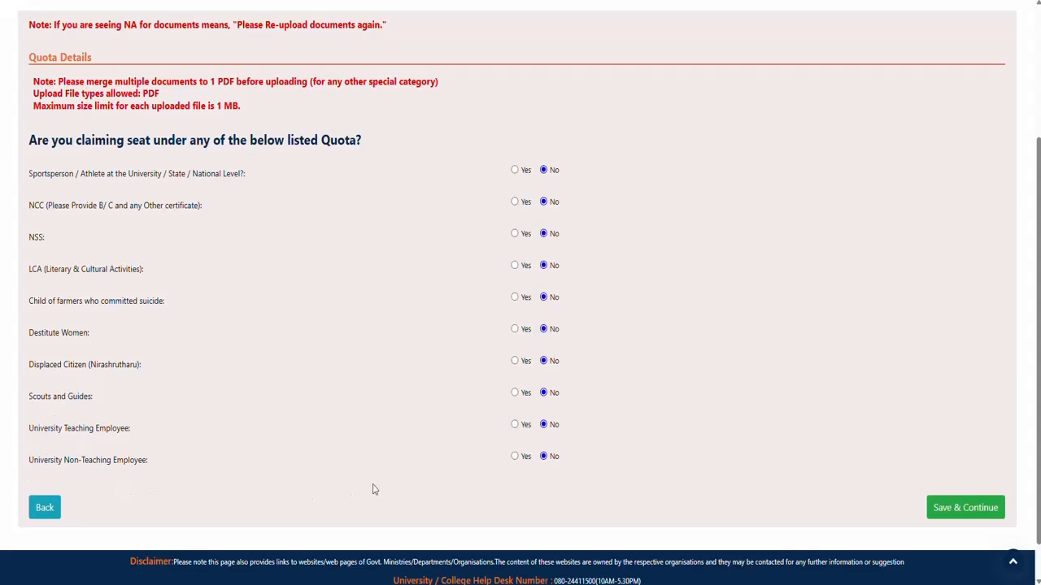
left_click(943, 512)
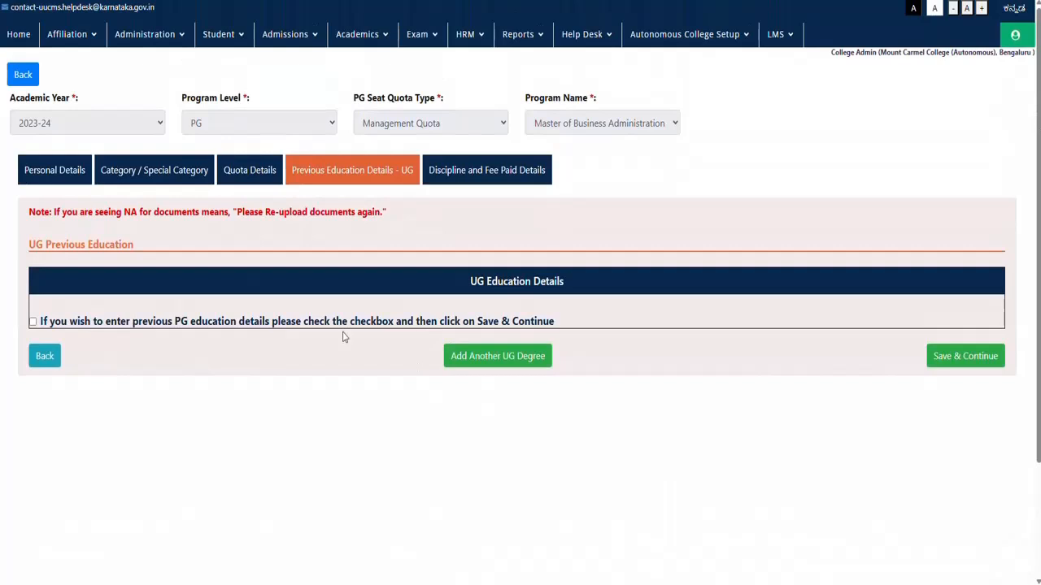
Step: Add an Outside UUCMS B.Com Accounting and Finance degree from A.V.K. College for Women, Hassan
left_click(476, 362)
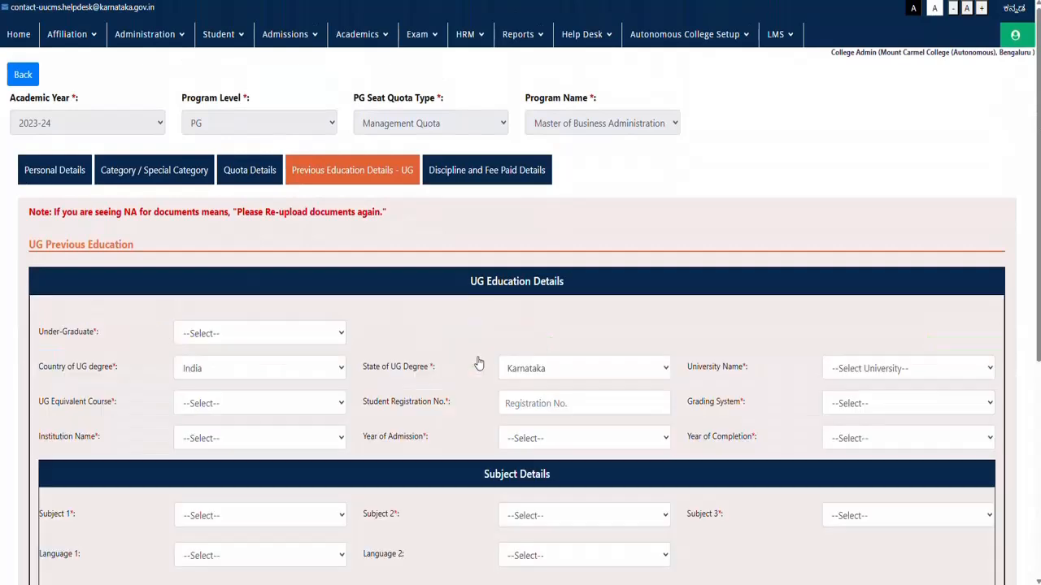
left_click(185, 335)
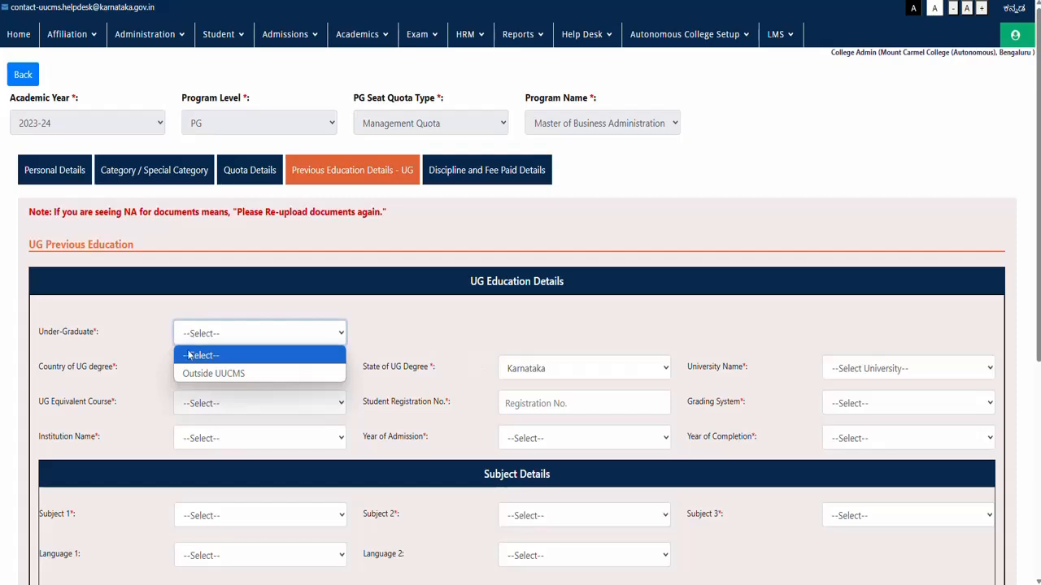
left_click(192, 376)
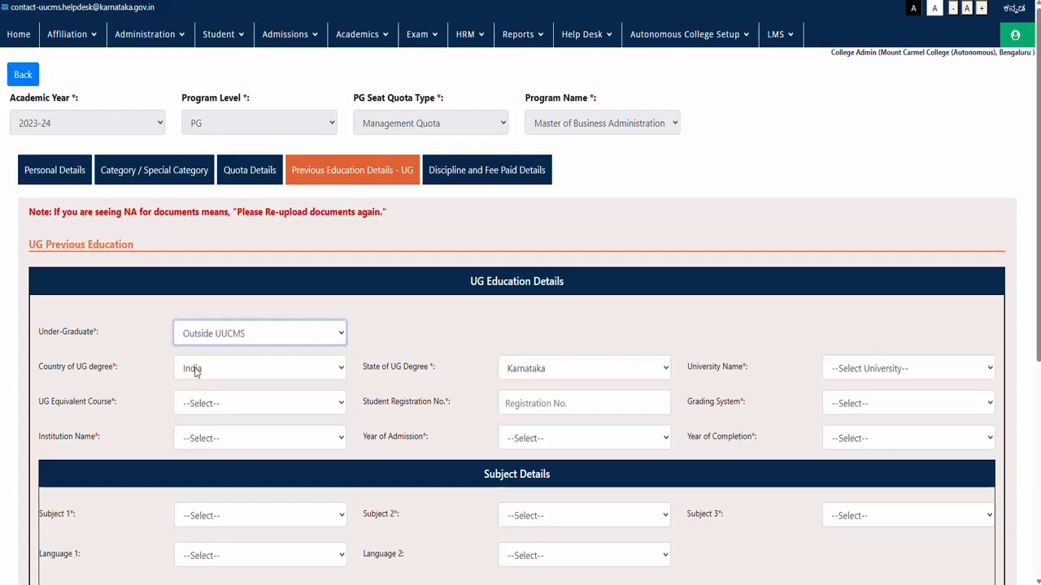
left_click(193, 409)
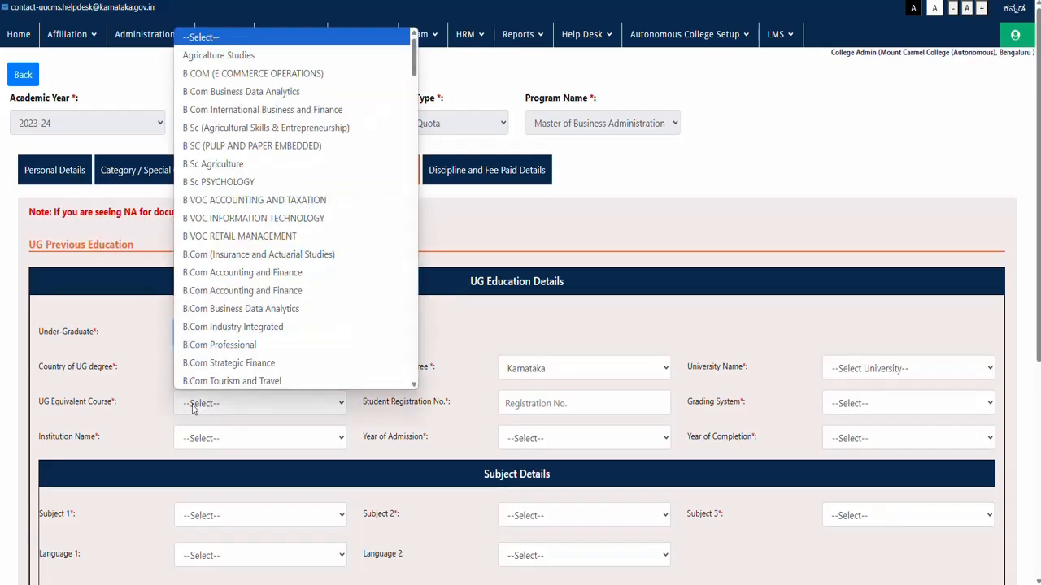
left_click(218, 299)
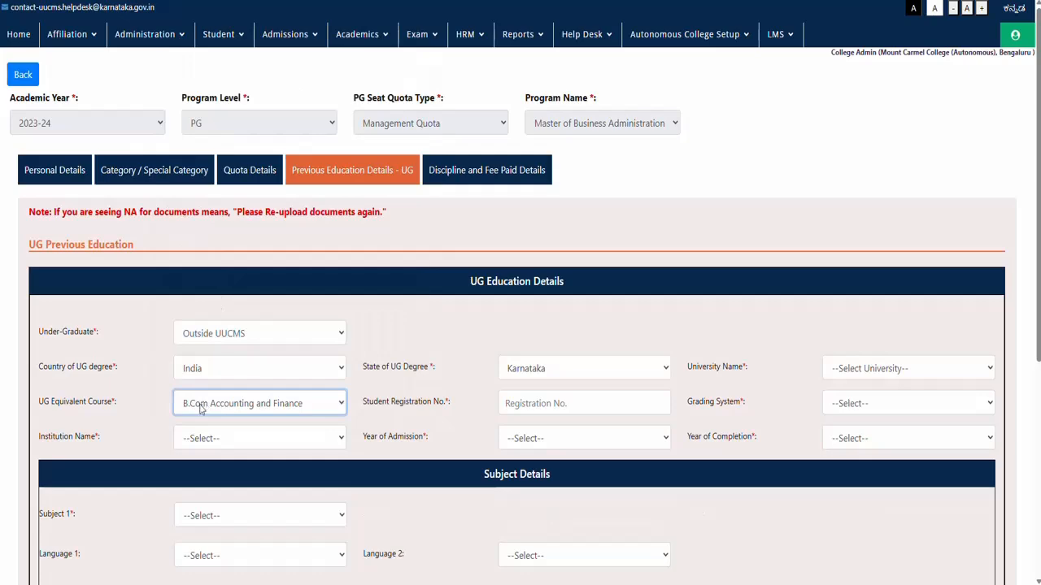
left_click(191, 438)
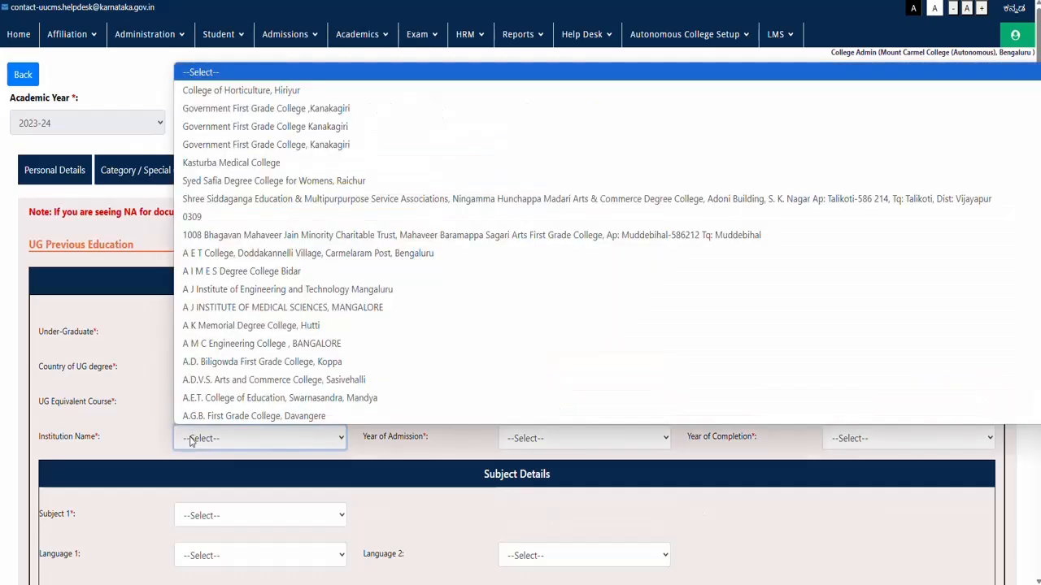
scroll(218, 345, "down", 3)
scroll(219, 345, "down", 1)
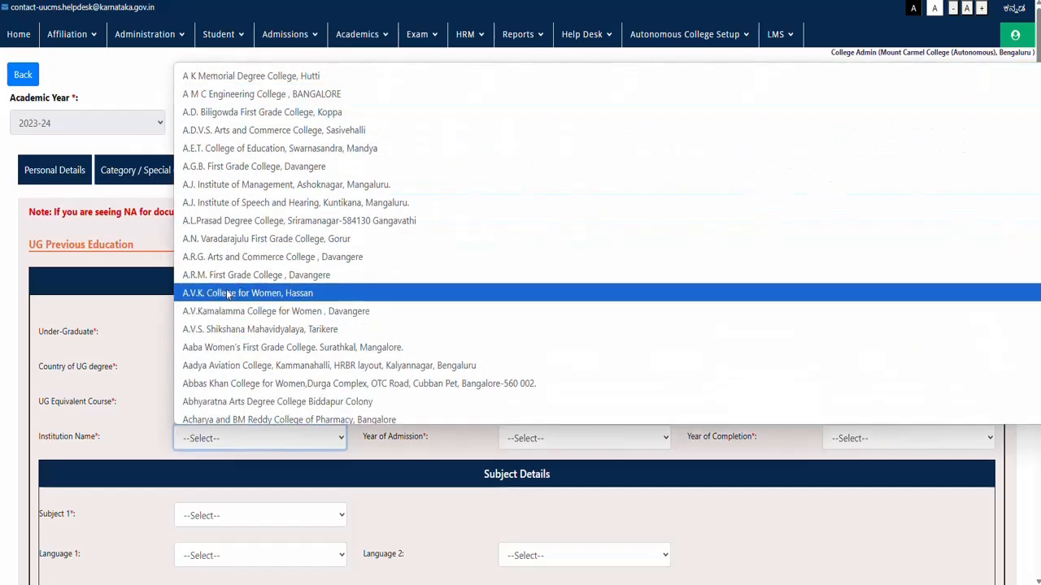
left_click(226, 296)
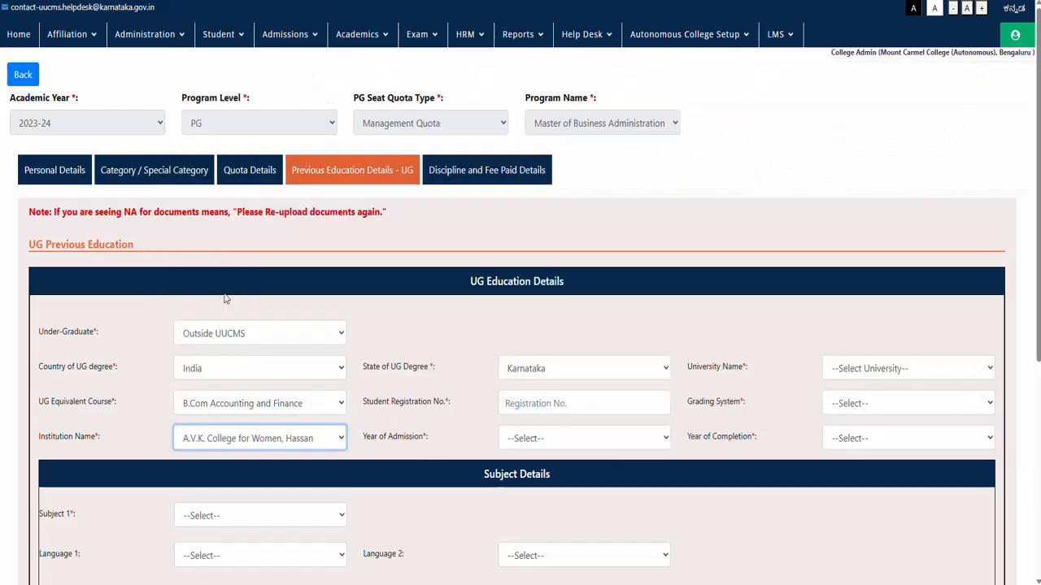
Step: Set degree state Karnataka, university Arjun University, and enter the student registration number
left_click(519, 372)
left_click(520, 273)
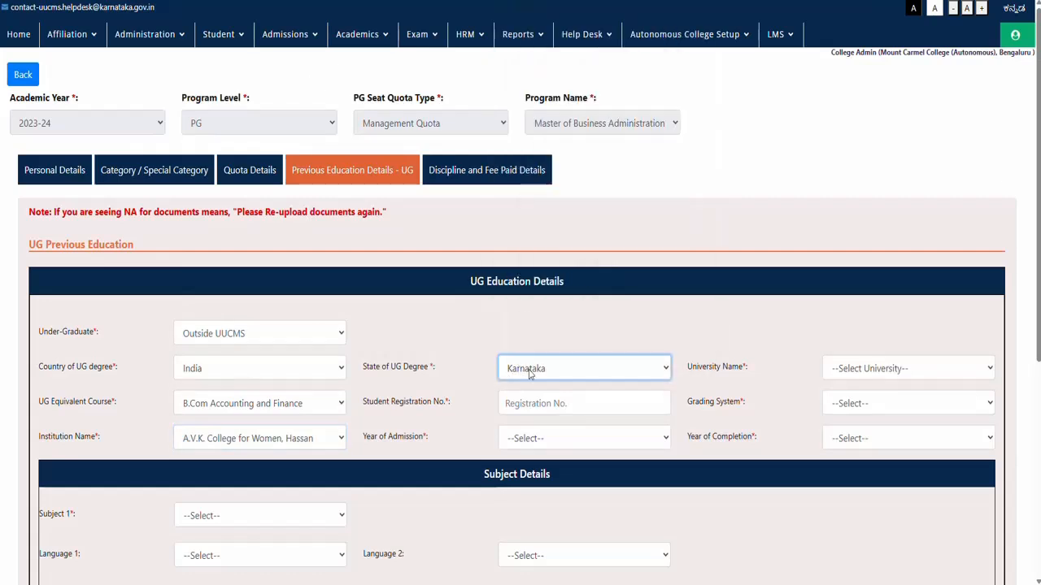
left_click(861, 371)
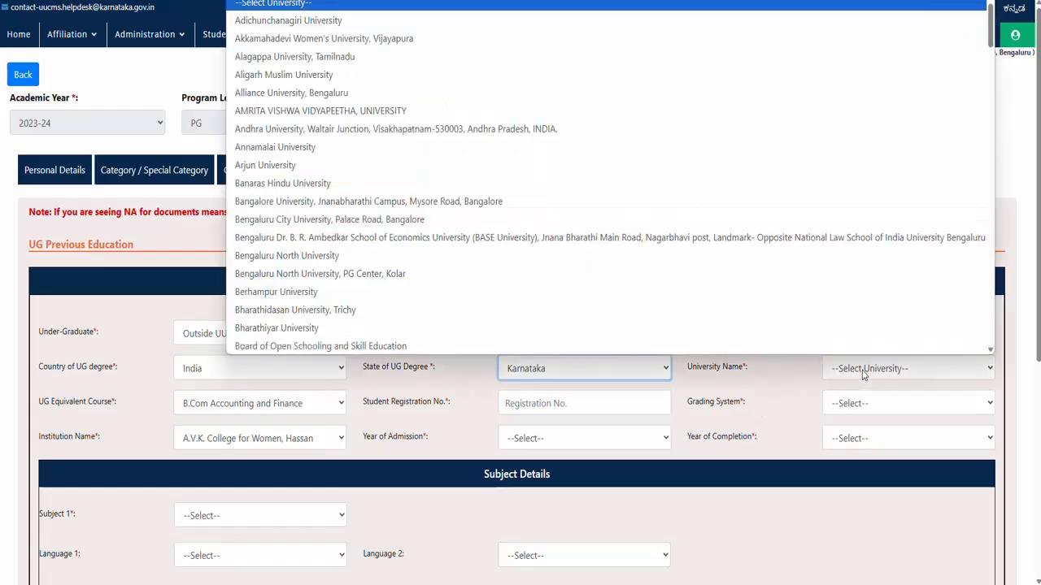
left_click(284, 165)
left_click(516, 404)
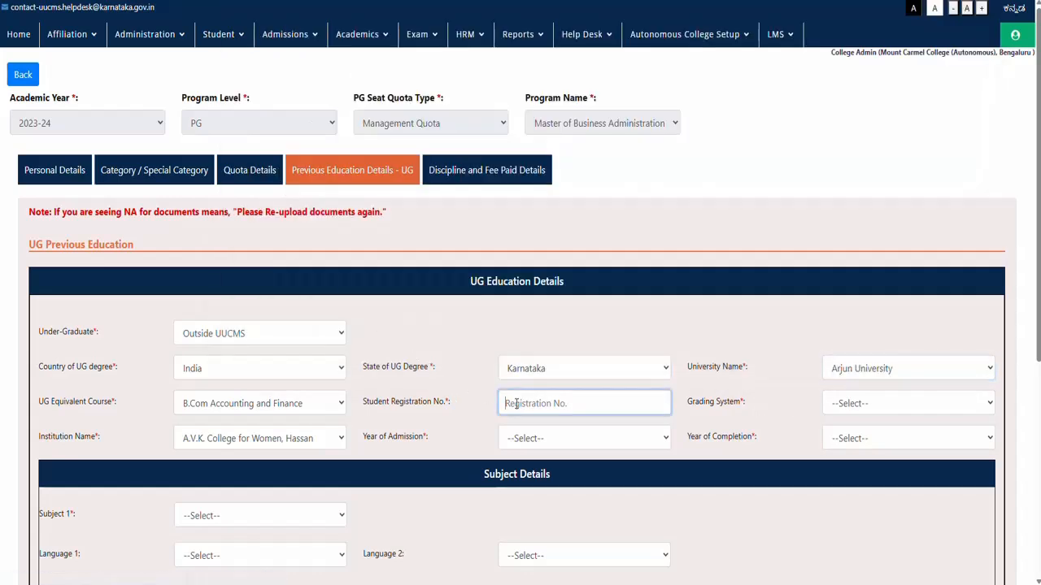
Step: Choose CGPA grading with admission year 2020-21 and completion year 2024-25
left_click(833, 408)
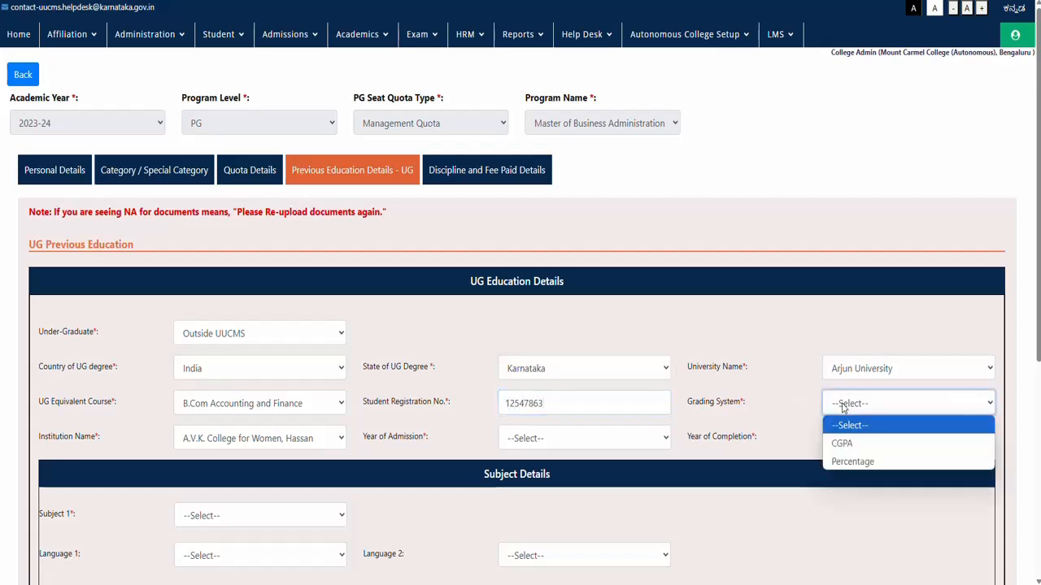
left_click(847, 443)
left_click(550, 439)
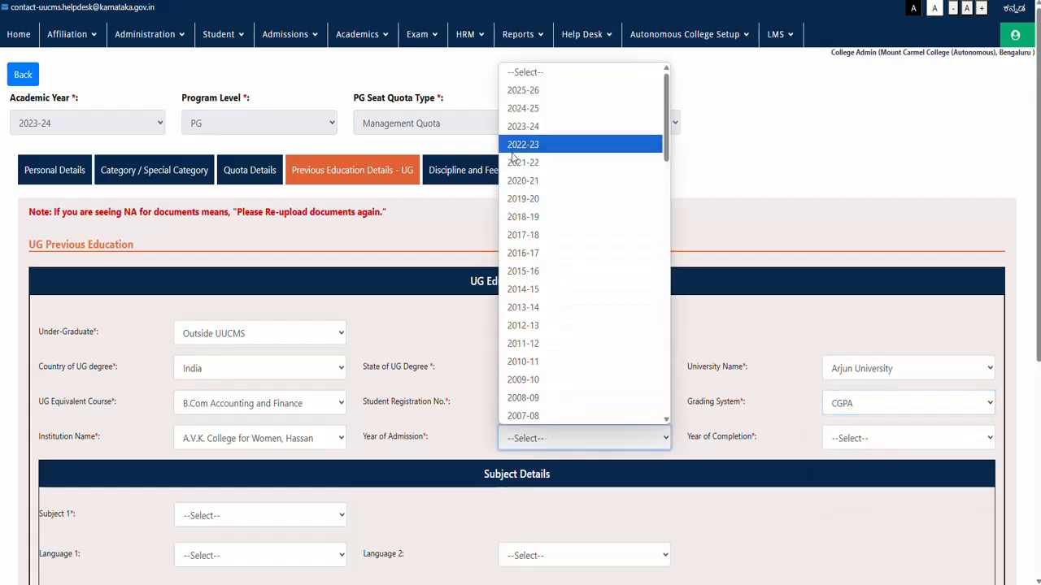
left_click(517, 181)
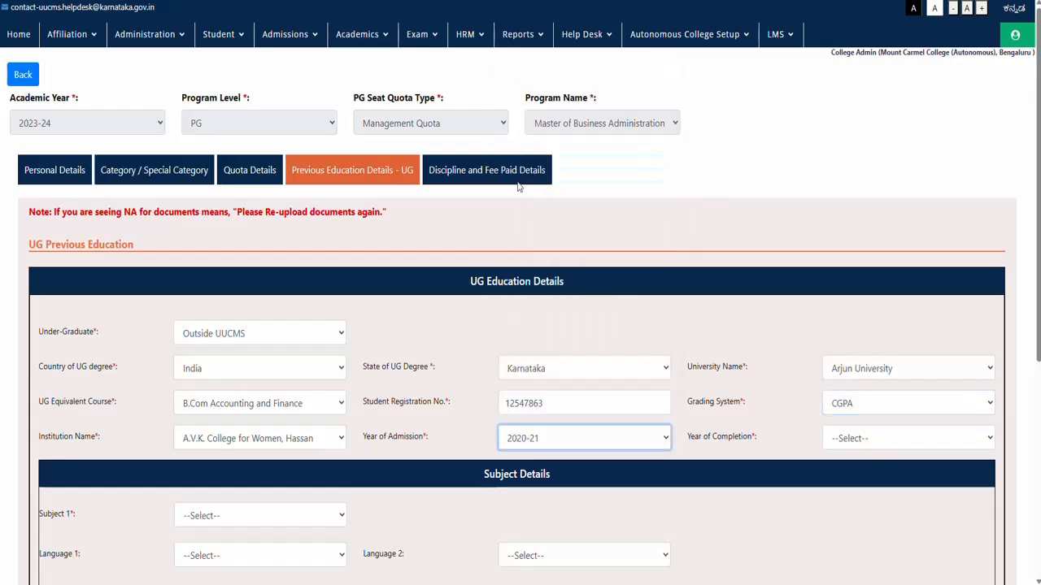
left_click(850, 444)
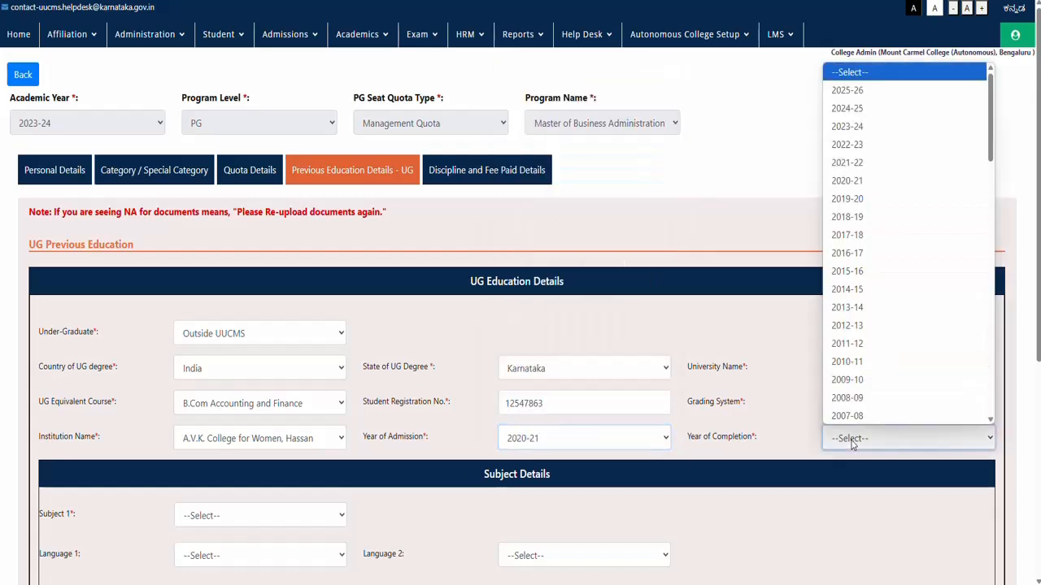
left_click(846, 109)
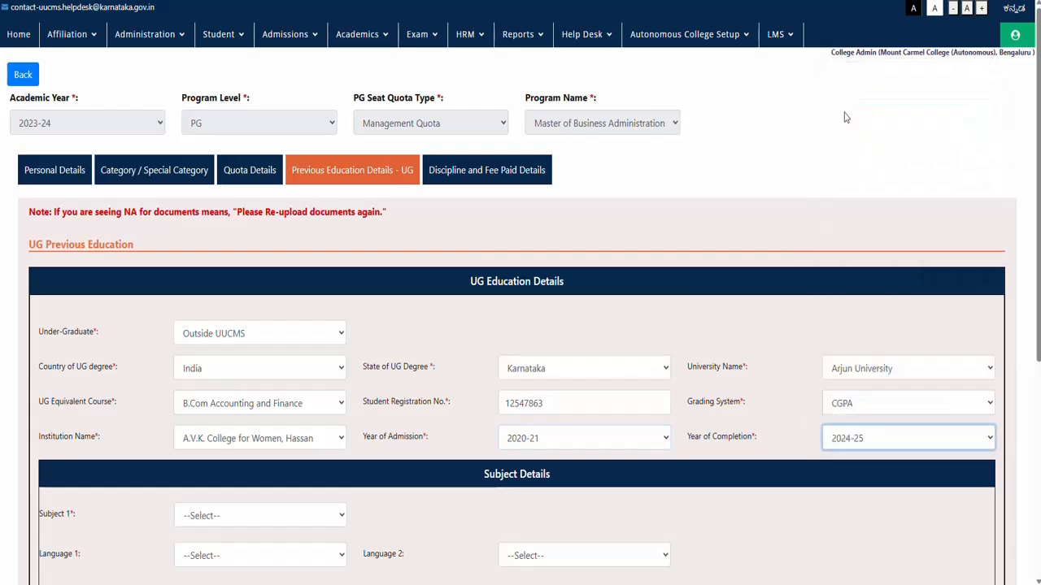
Step: Set Subject 1 to Accounting and Finance, Language 1 English and Language 2 KANNADA
scroll(468, 430, "down", 1)
scroll(468, 432, "down", 1)
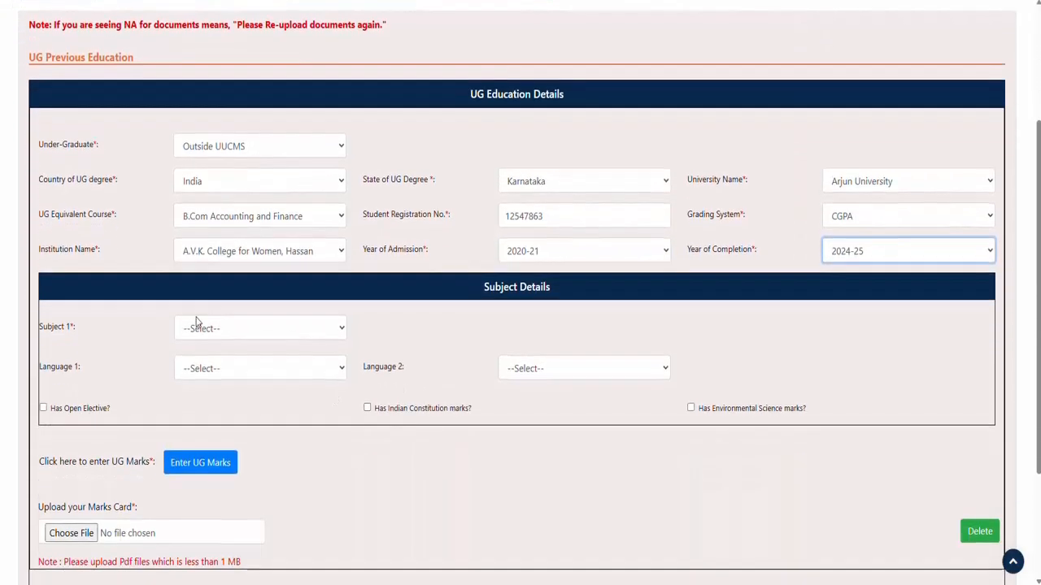
left_click(199, 328)
left_click(199, 367)
left_click(200, 370)
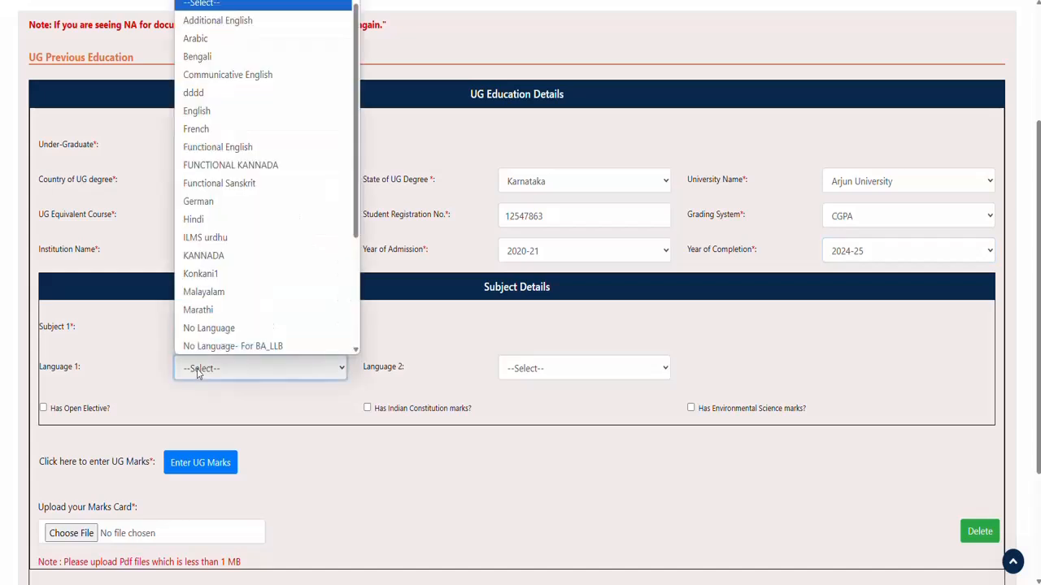
left_click(201, 112)
left_click(547, 376)
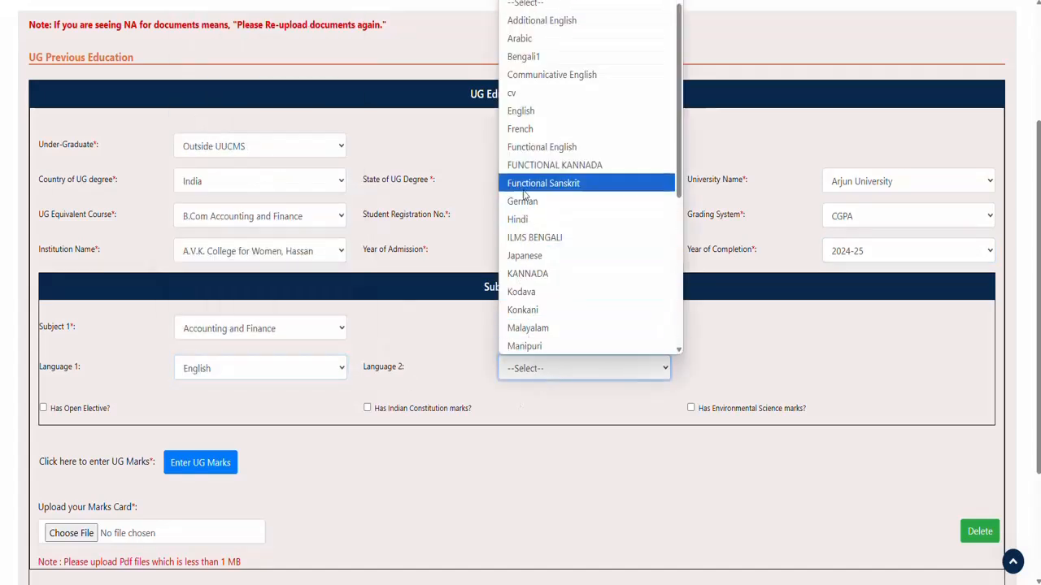
left_click(527, 274)
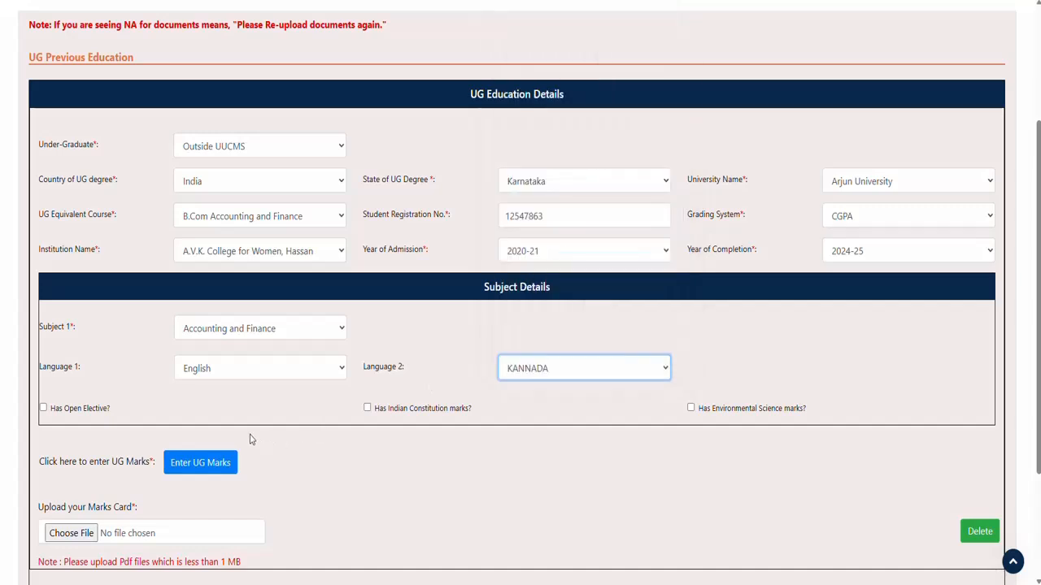
scroll(253, 439, "down", 2)
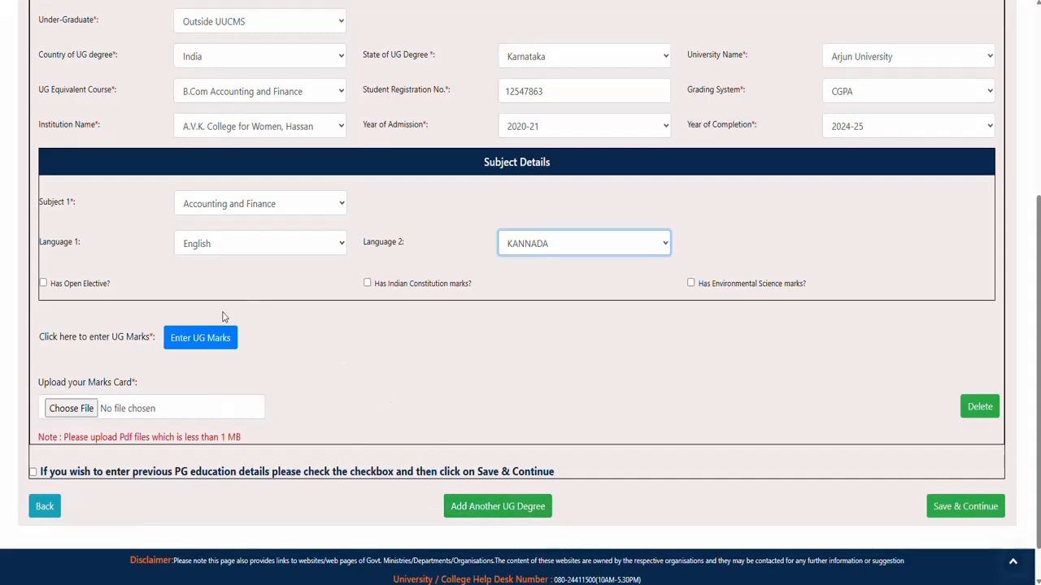
Step: Add a semester 1 marks row with Accounting and Finance credits 6, grade points 6, max 8
left_click(209, 346)
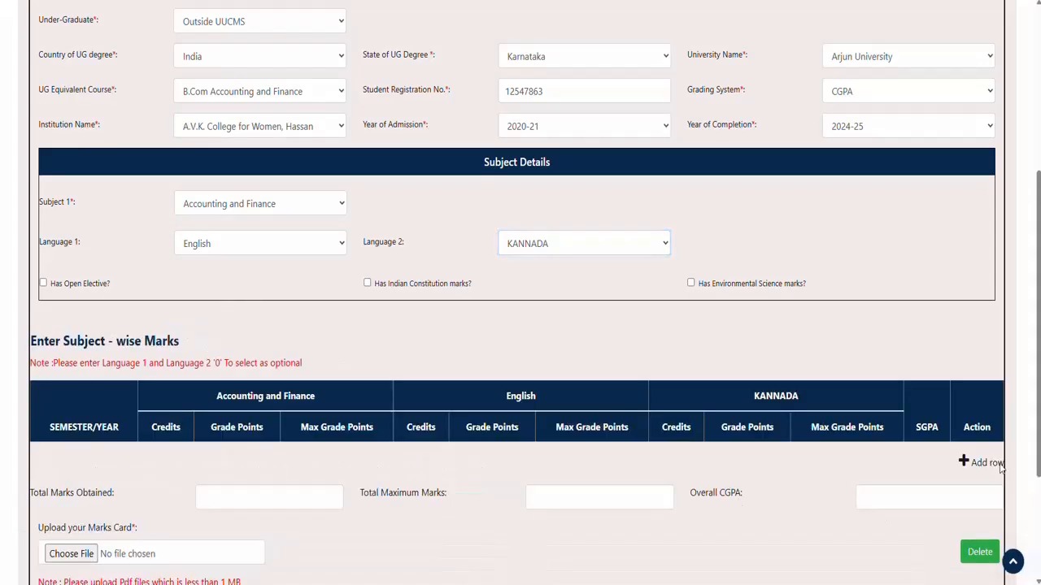
left_click(966, 466)
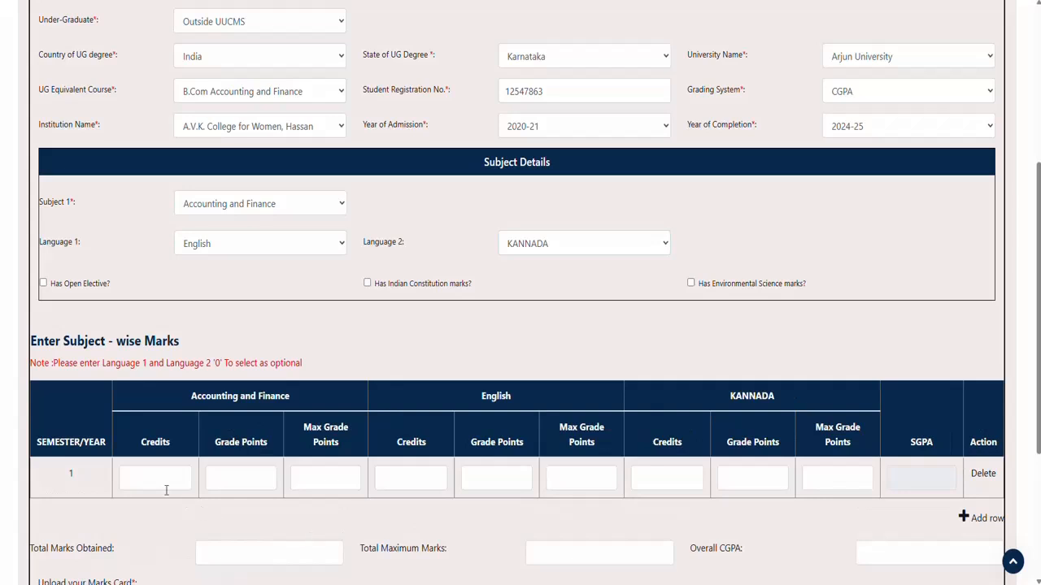
left_click(160, 484)
left_click(154, 510)
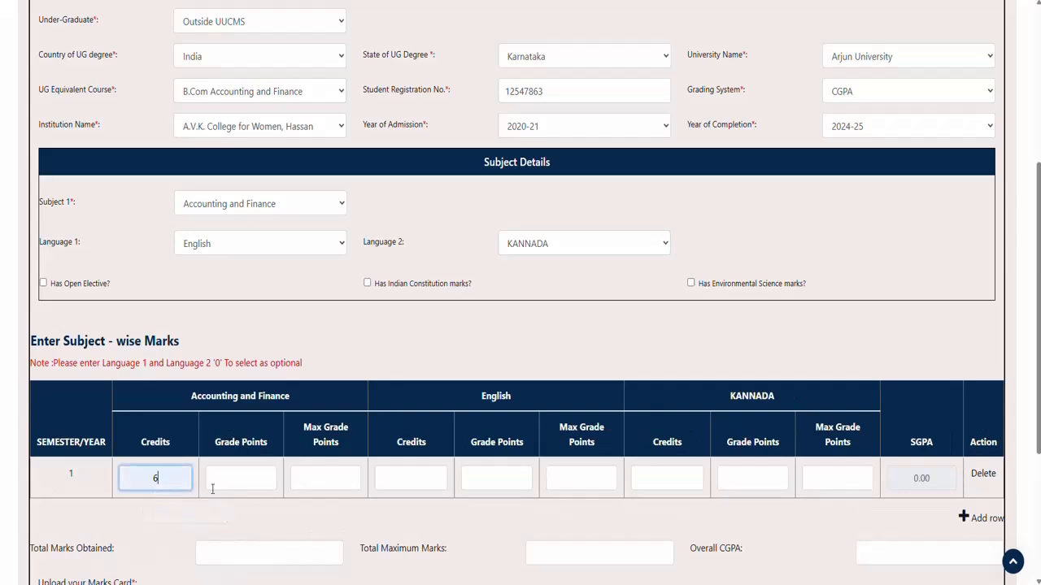
left_click(210, 486)
left_click(243, 519)
left_click(314, 478)
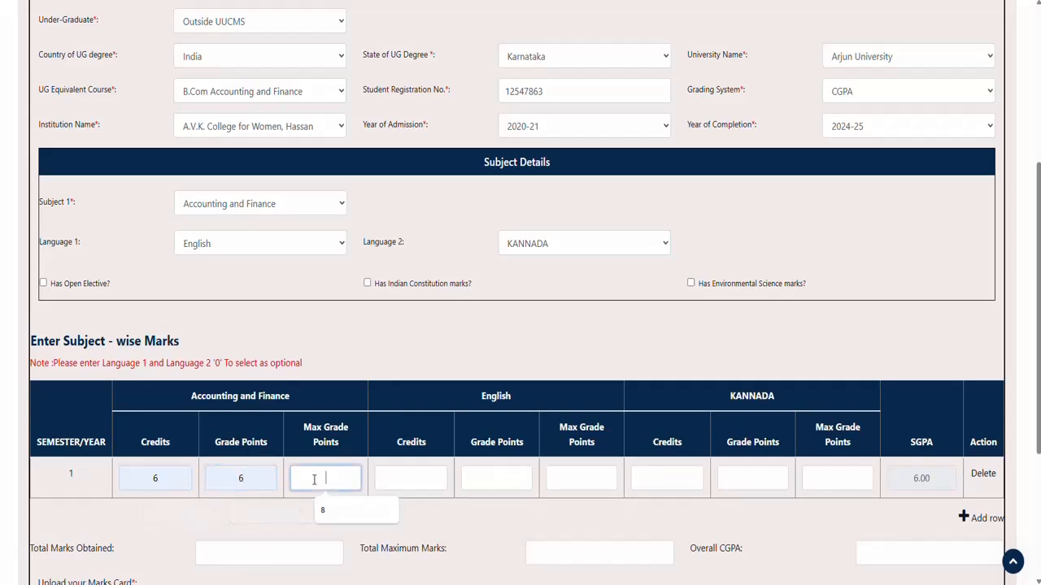
left_click(323, 513)
Step: Enter English 3/3/5 and KANNADA 3/3/8 credits, grade points and max grade points
left_click(393, 481)
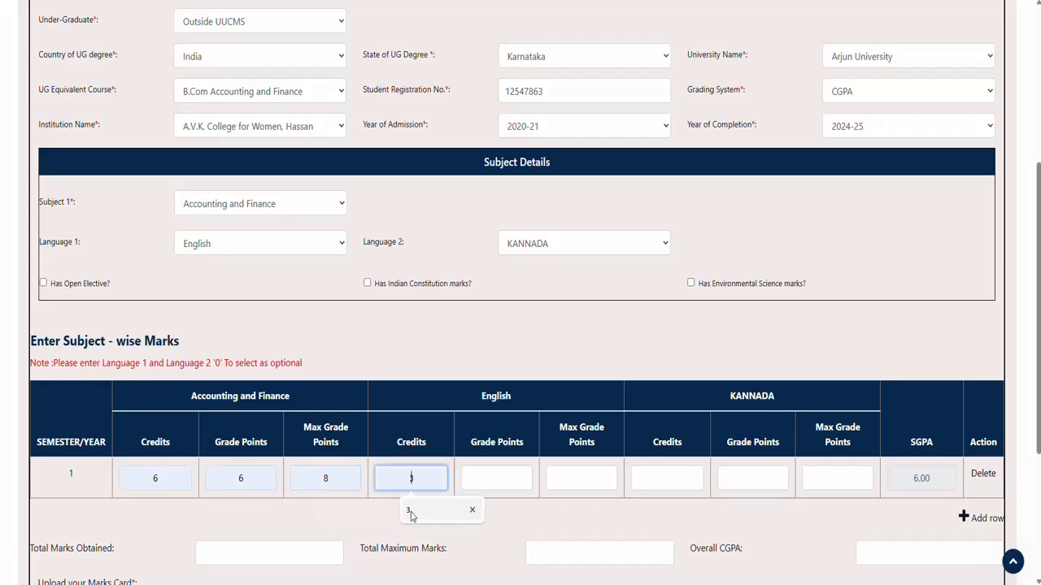
left_click(419, 510)
left_click(483, 487)
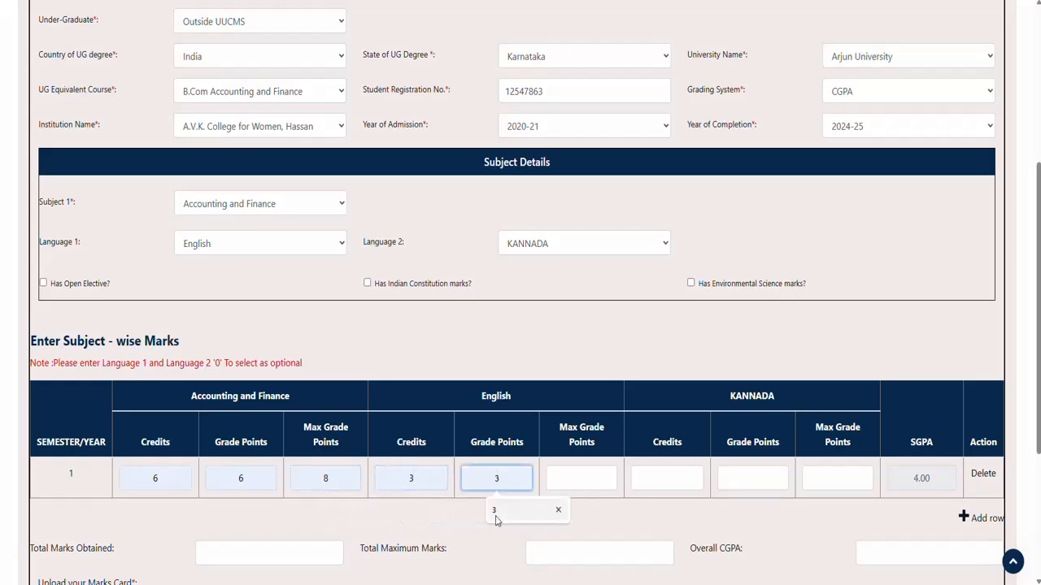
left_click(494, 510)
left_click(559, 479)
left_click(576, 517)
left_click(667, 478)
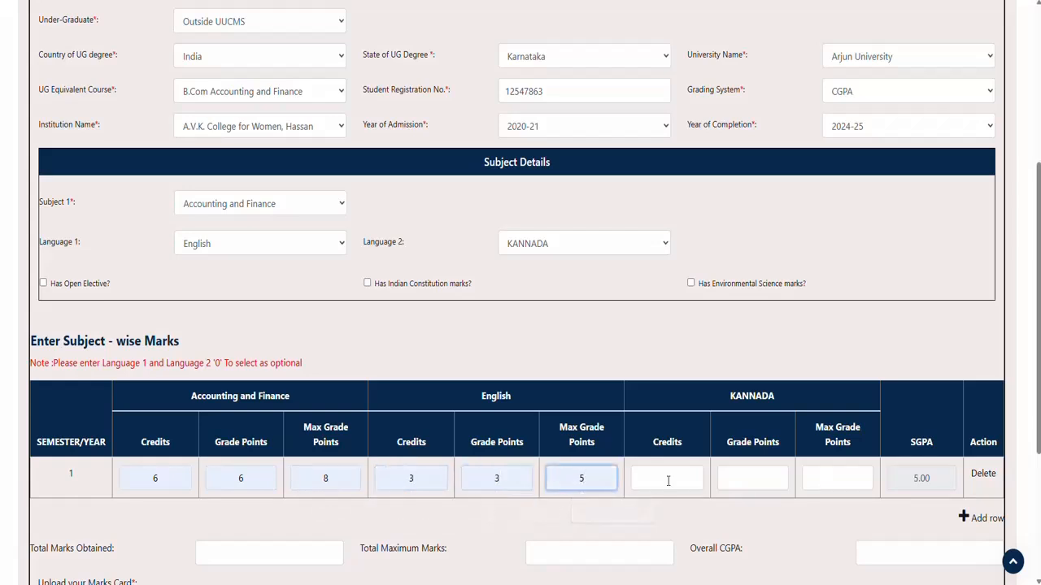
left_click(706, 506)
left_click(724, 480)
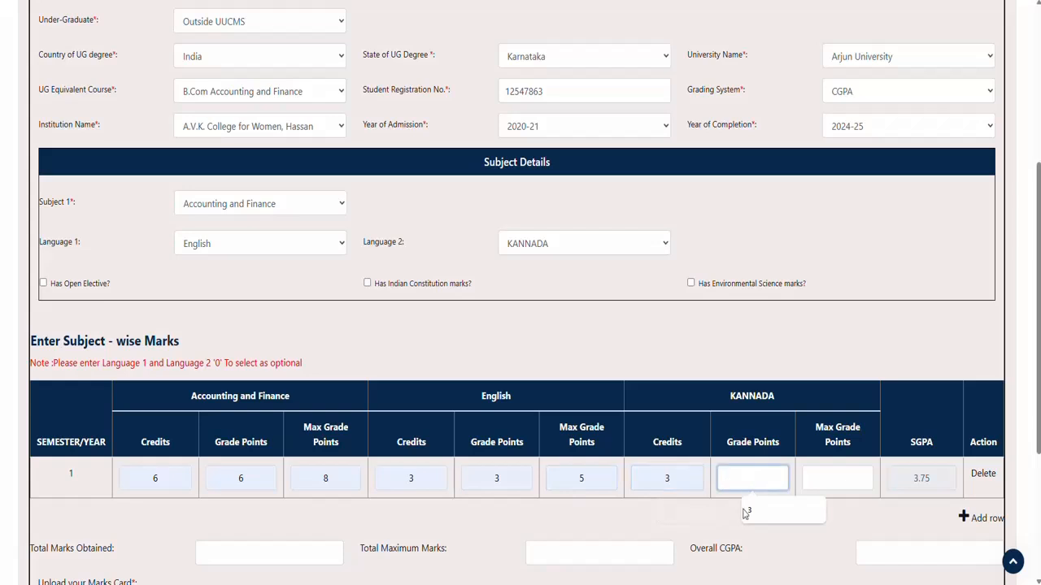
left_click(746, 510)
left_click(825, 479)
left_click(837, 509)
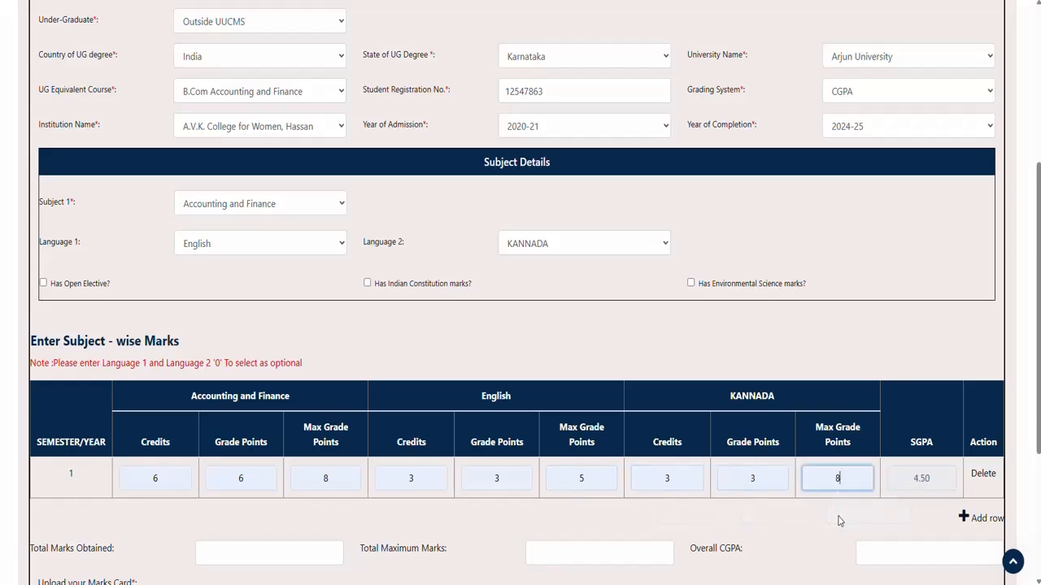
scroll(211, 480, "down", 2)
Step: Enter total marks 456 out of 600 and overall CGPA 7.85
left_click(208, 433)
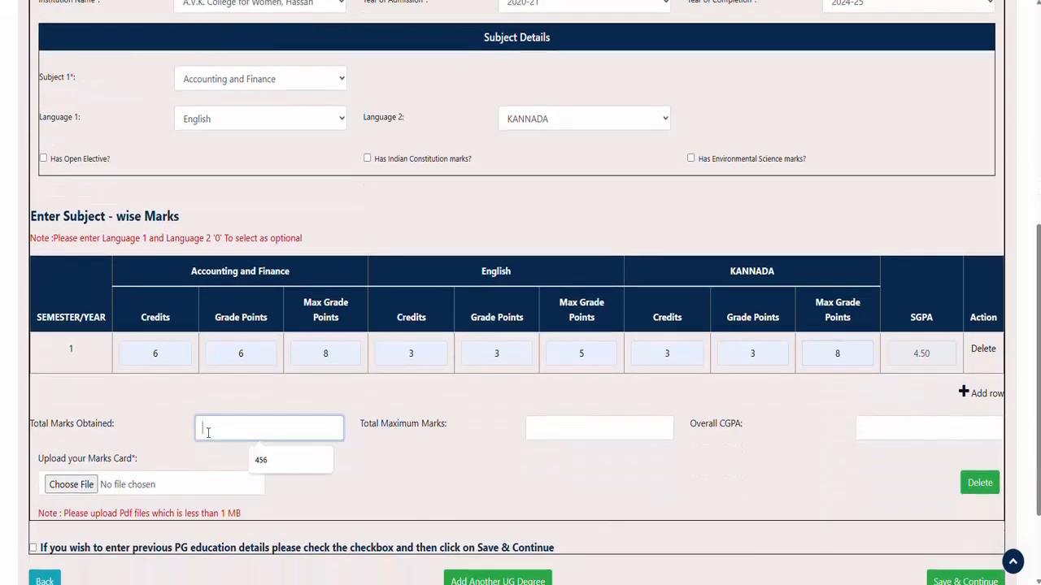
left_click(253, 459)
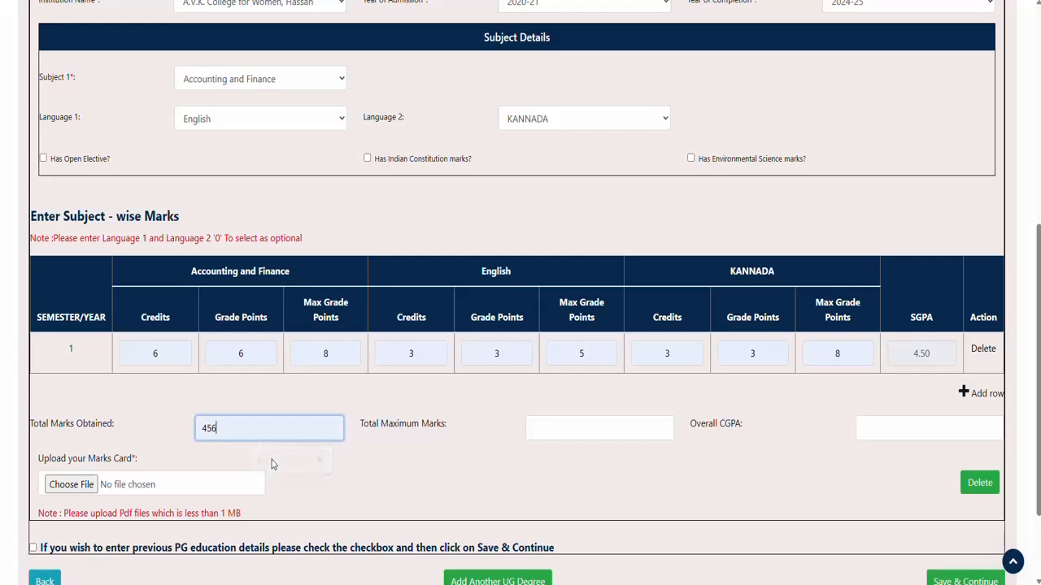
left_click(542, 429)
left_click(590, 461)
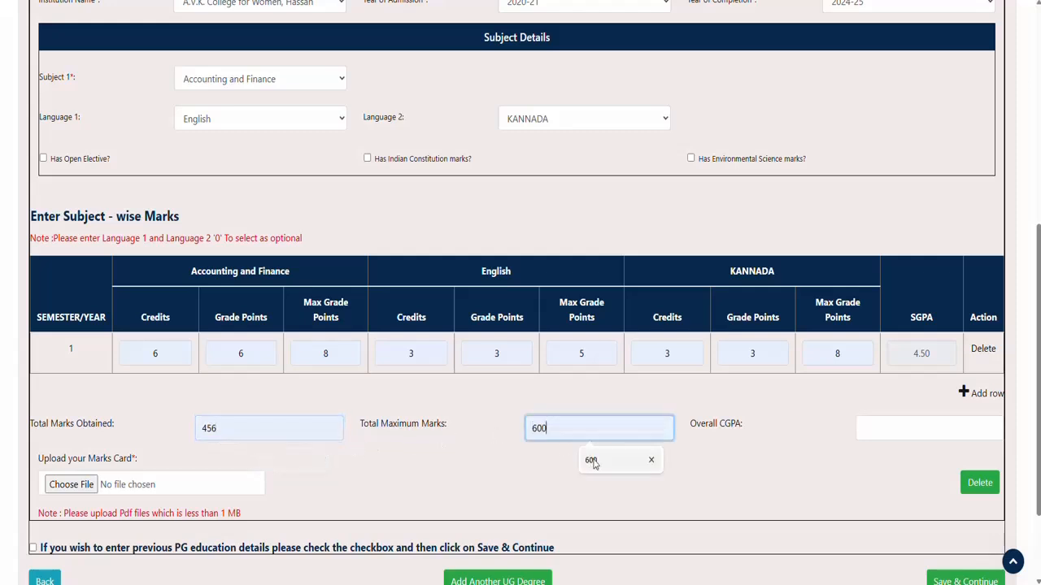
left_click(867, 429)
left_click(930, 471)
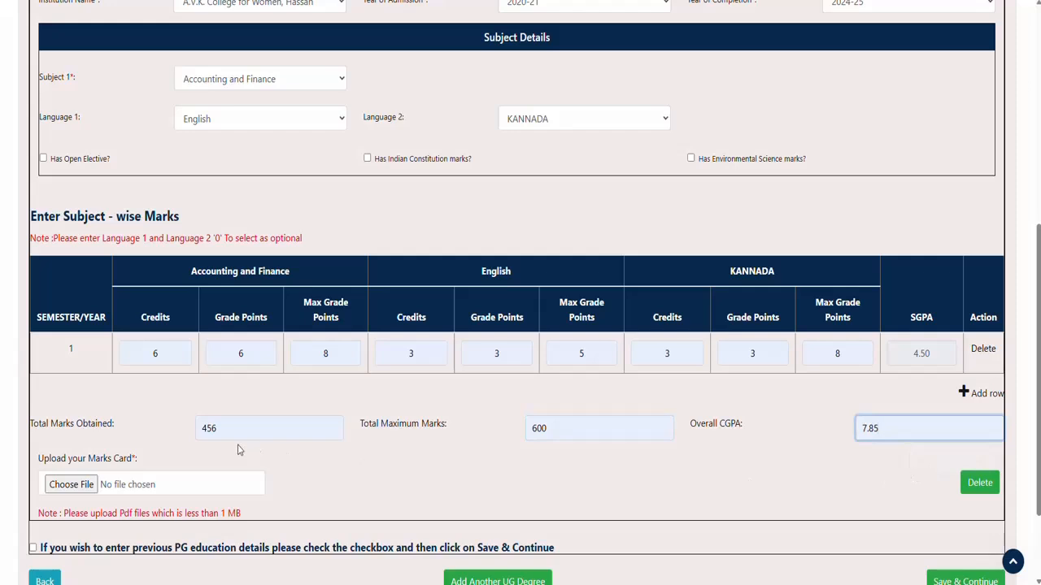
Step: Attach DownloadFile 1.pdf as the UG marks card
left_click(71, 486)
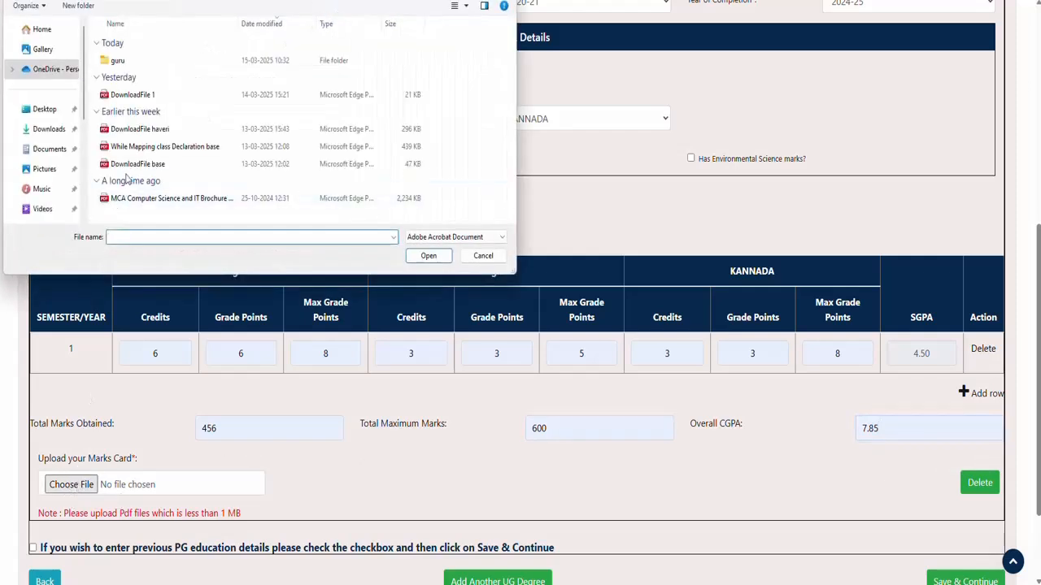
left_click(133, 95)
left_click(429, 255)
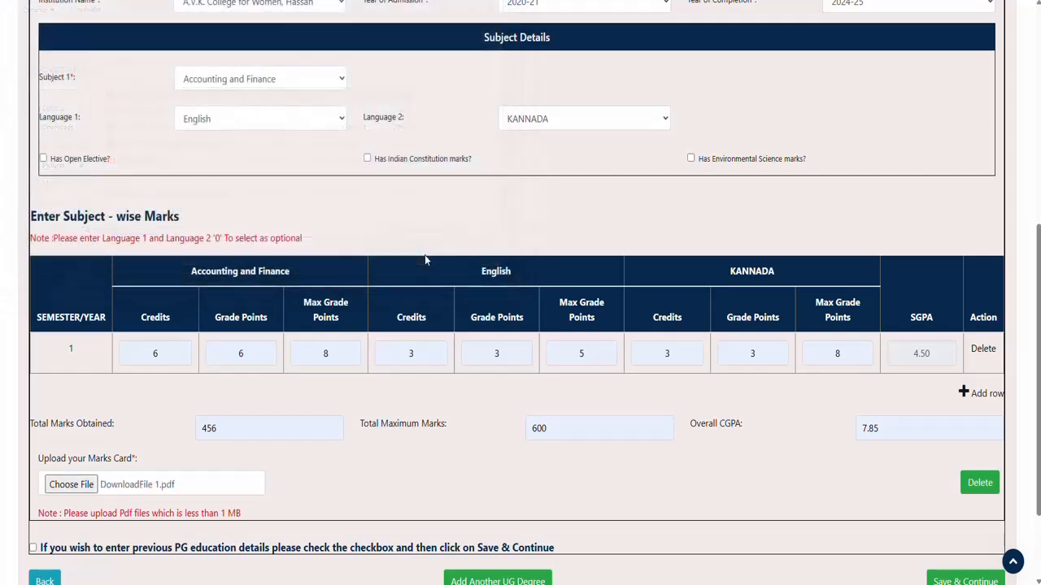
scroll(371, 462, "down", 3)
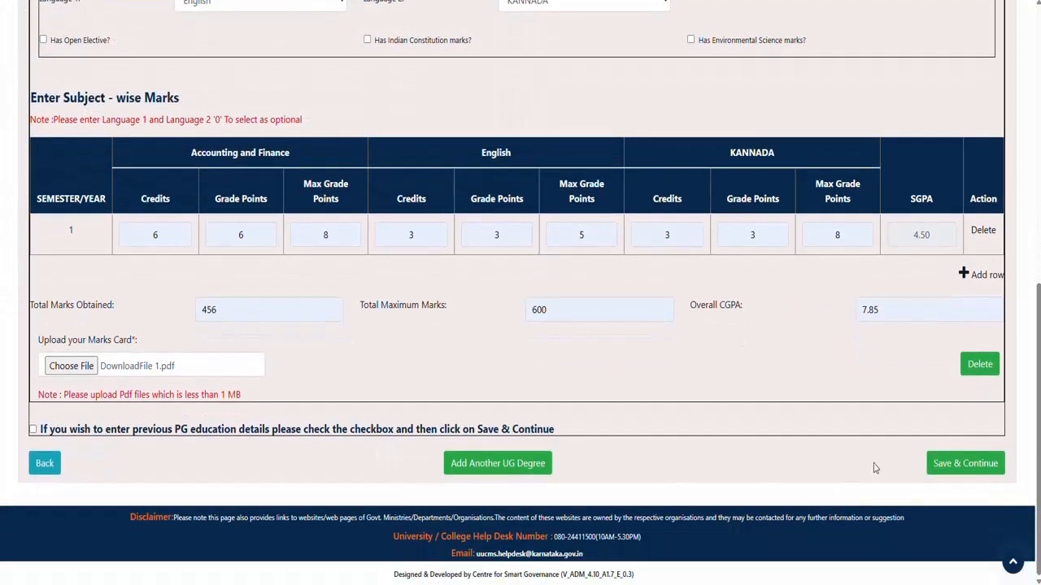
Step: Save the UG details and choose BUSINESS ADMINISTARTION as the discipline
left_click(962, 465)
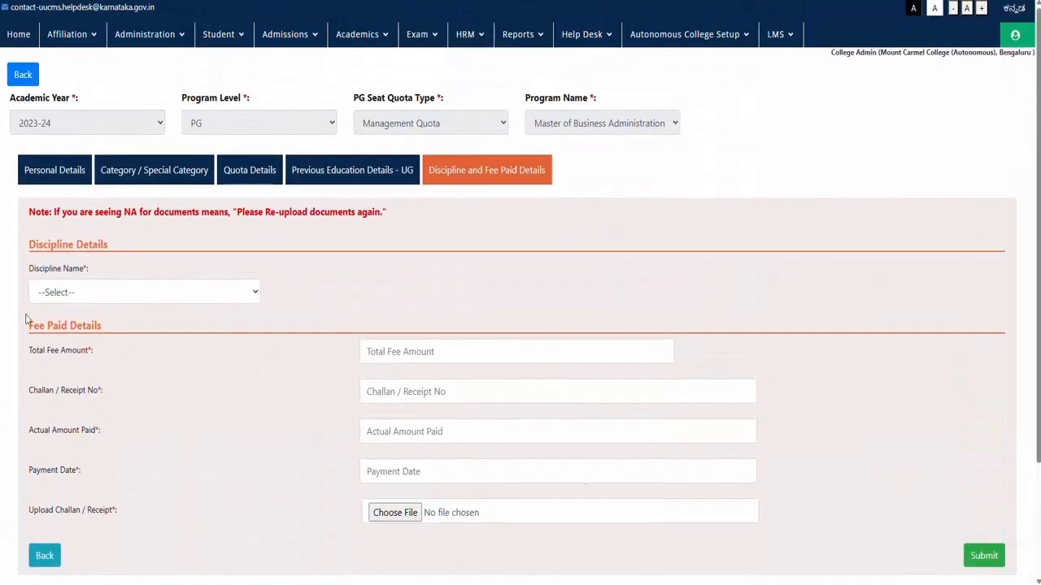
left_click(73, 292)
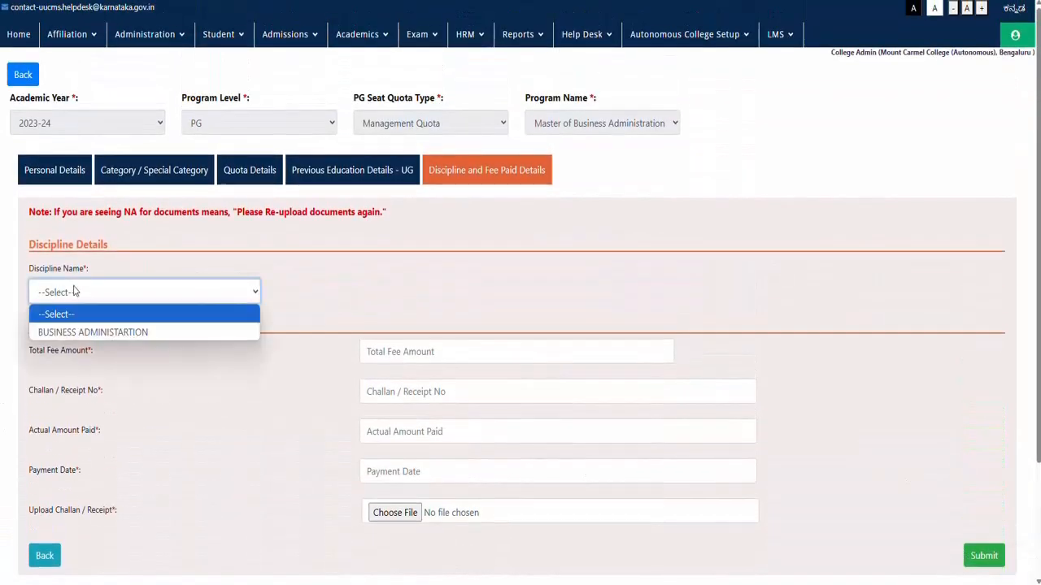
left_click(67, 332)
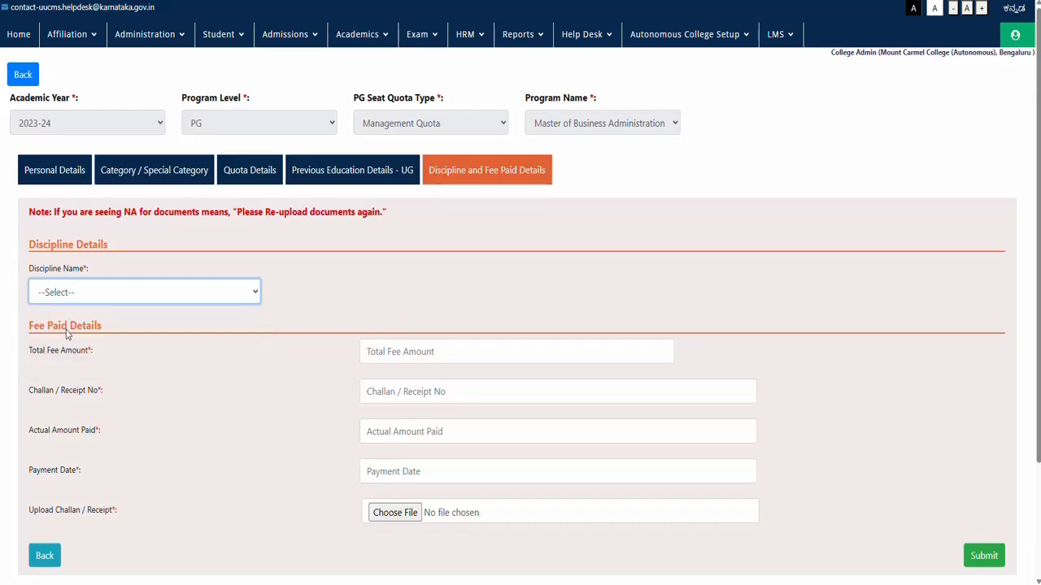
Step: Enter total fee 2000, the challan receipt number, amount paid 1500 and payment date 15-03-2025
left_click(395, 352)
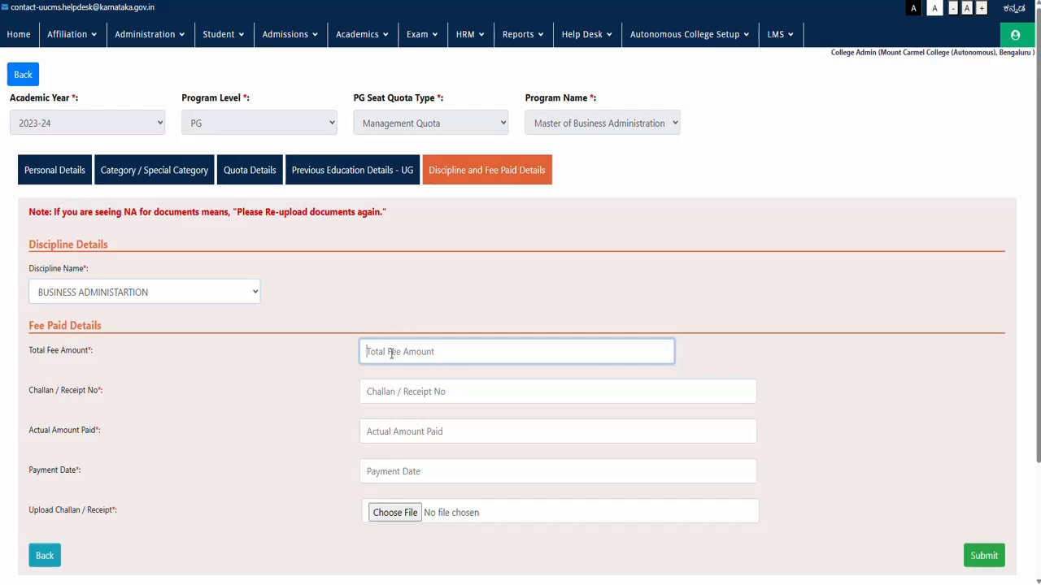
type("2000")
left_click(369, 392)
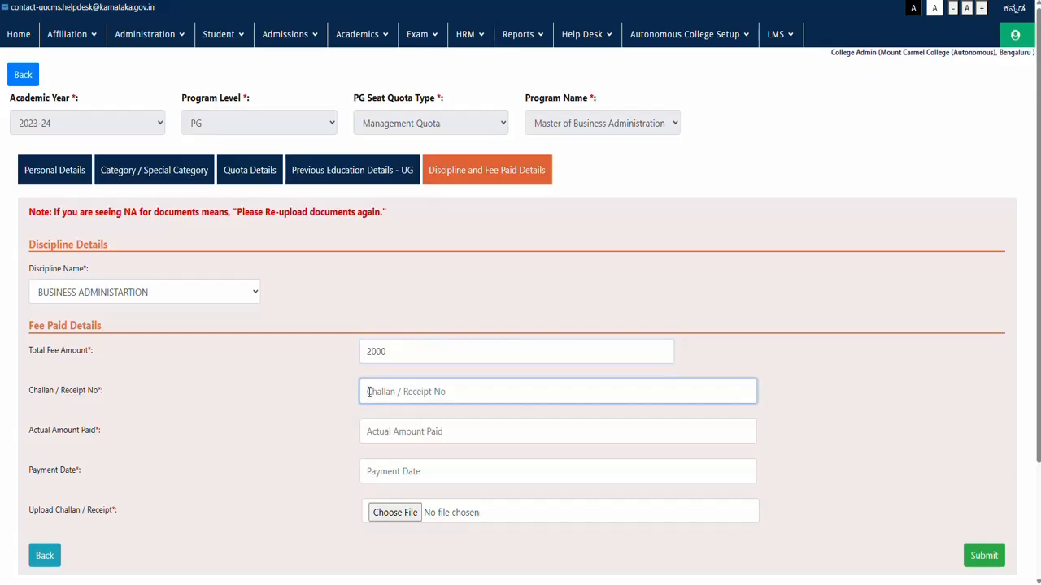
type("2345")
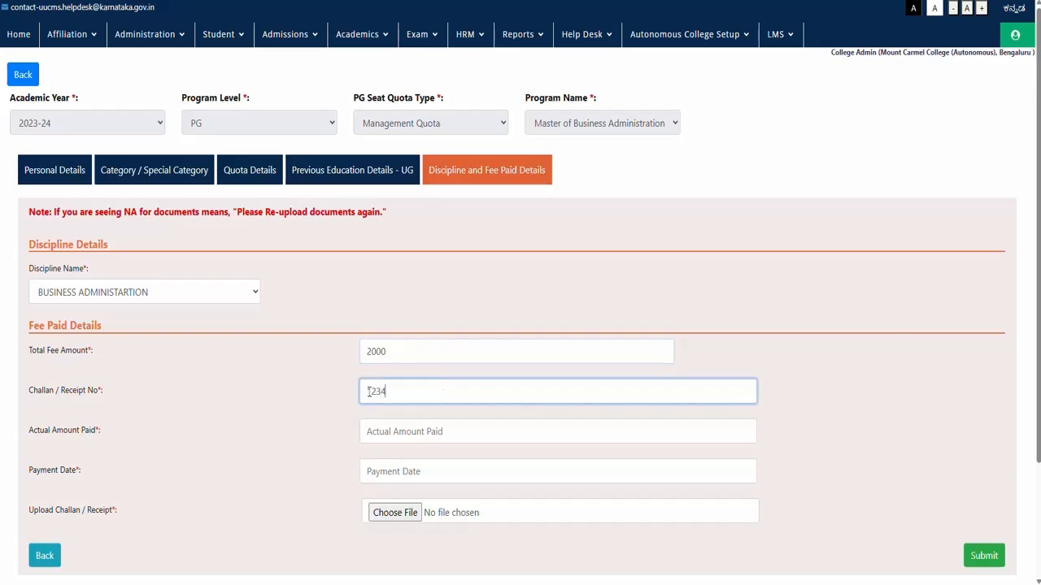
left_click(402, 431)
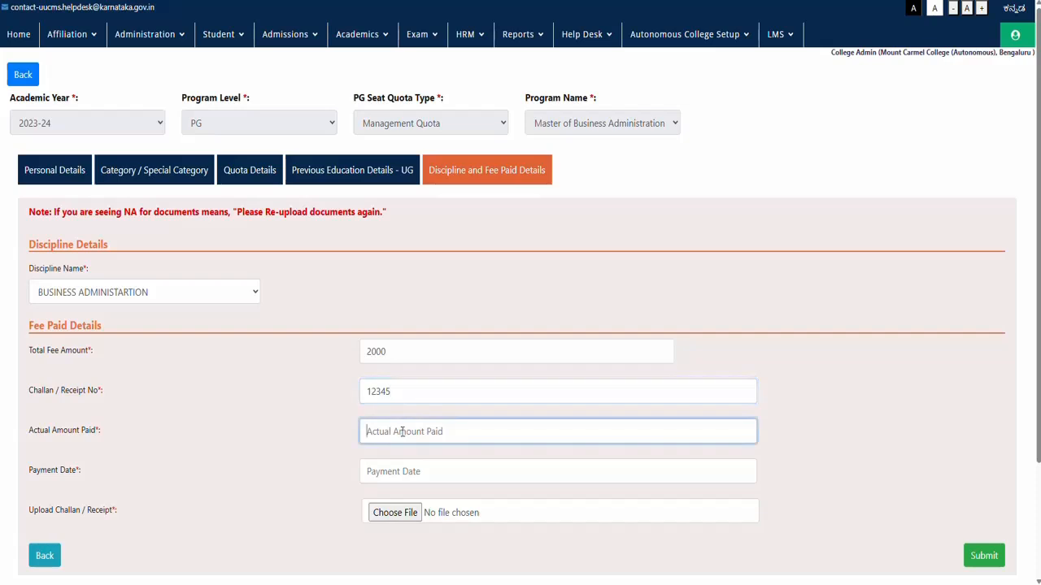
type("1500")
left_click(373, 473)
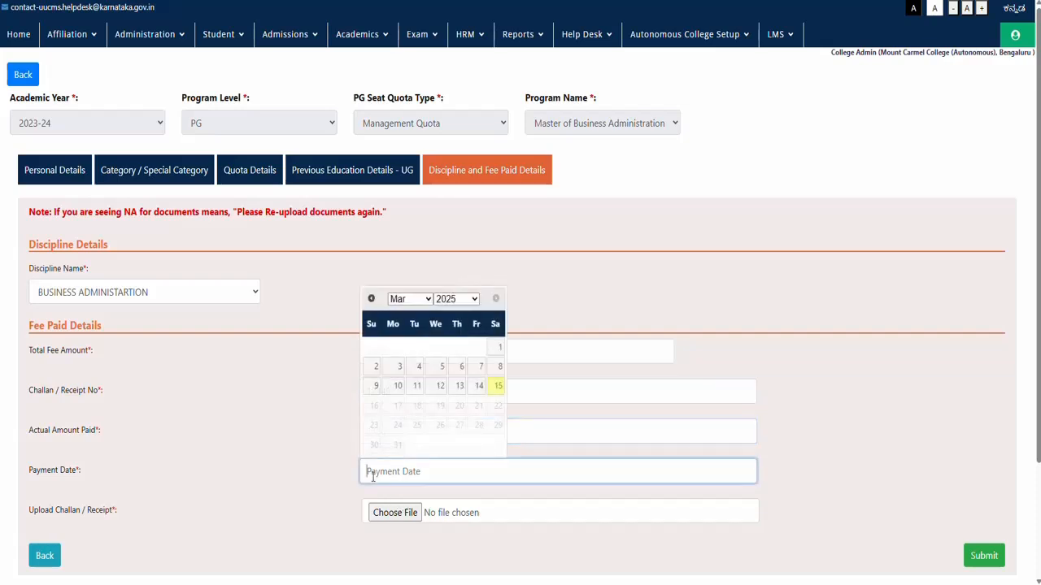
left_click(497, 387)
Step: Attach DownloadFile 1.pdf as the challan receipt
left_click(395, 512)
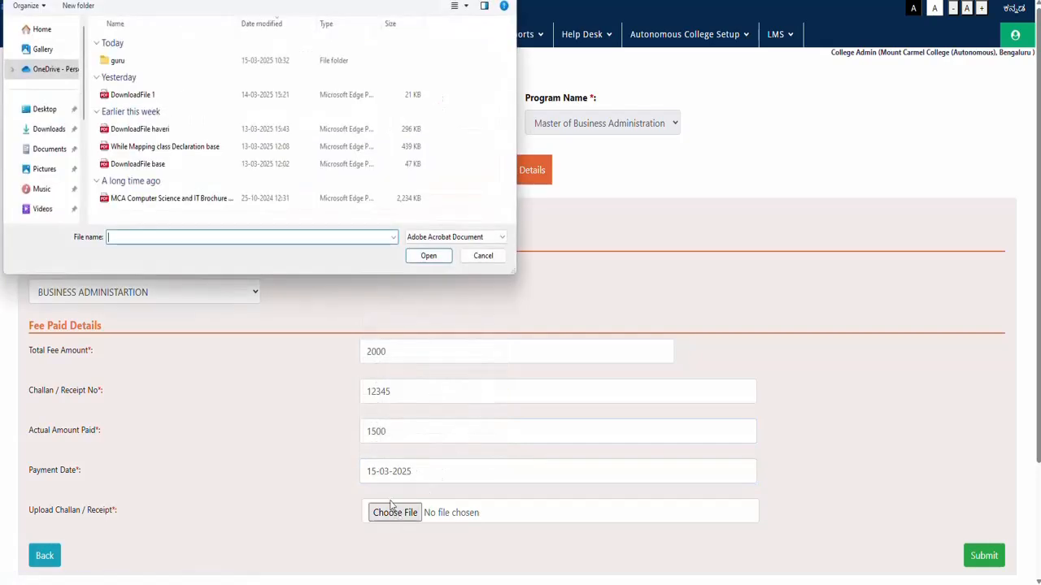
left_click(129, 95)
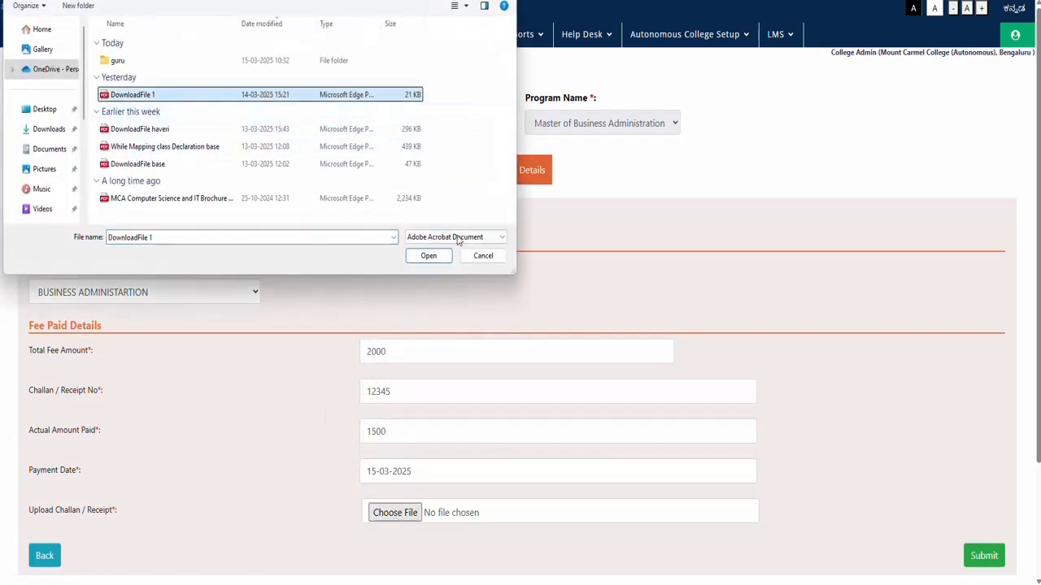
left_click(429, 255)
scroll(452, 305, "down", 2)
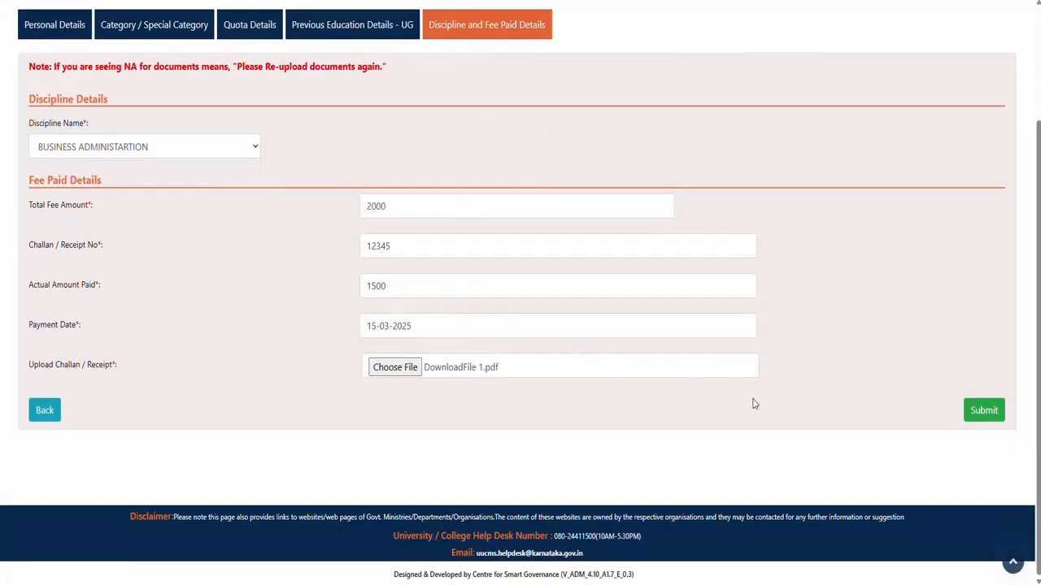
Step: Submit the MBA admission and highlight the Admission Success message showing the registration number
left_click(984, 412)
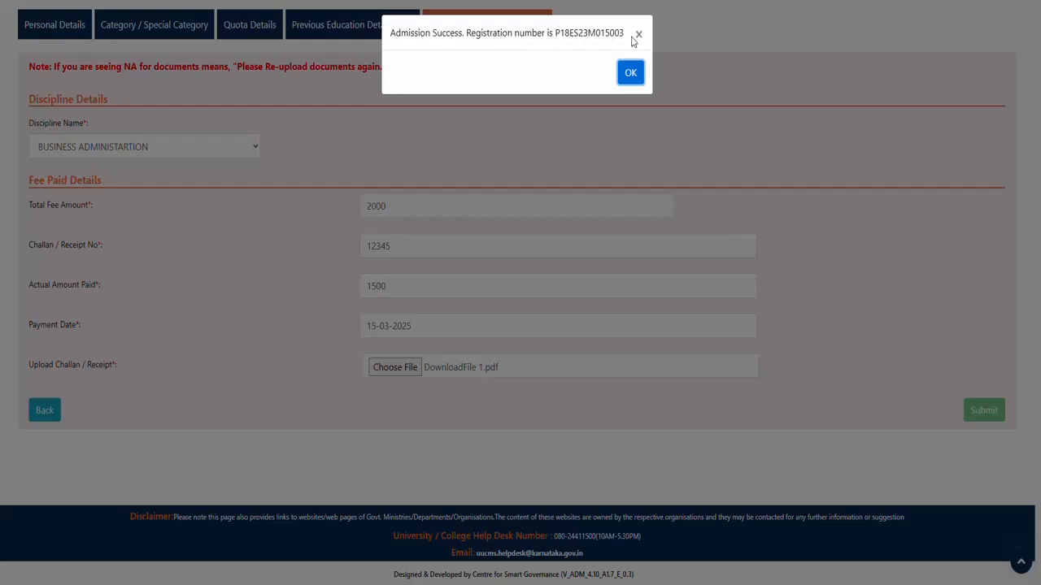
left_click_drag(390, 36, 625, 51)
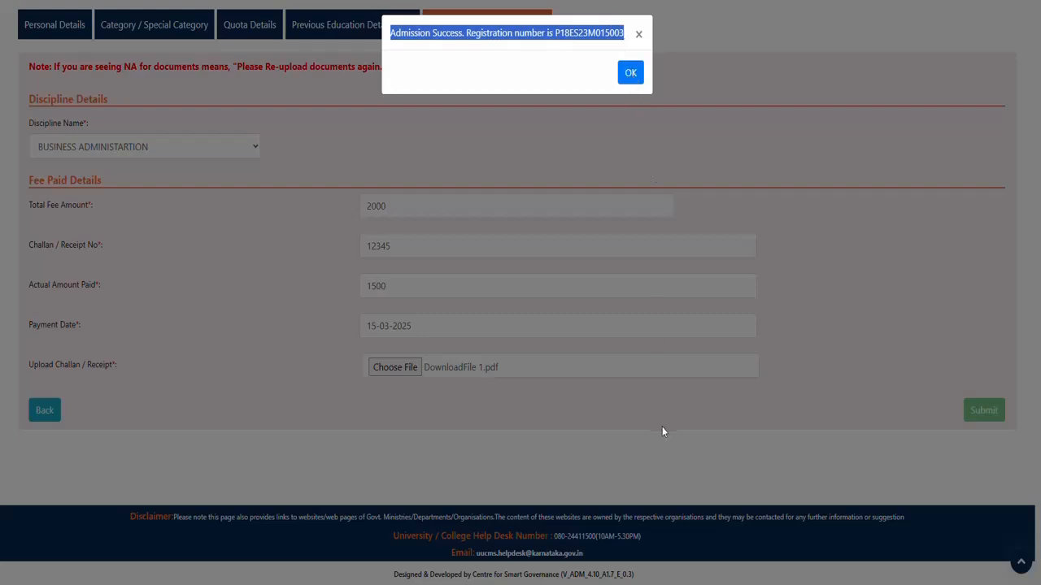
left_click(896, 584)
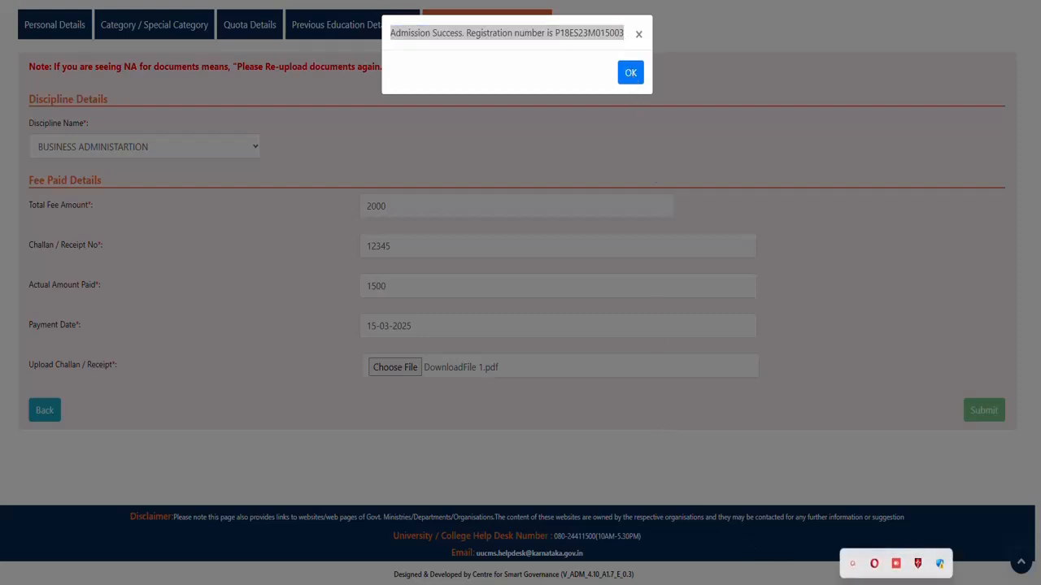
left_click(852, 563)
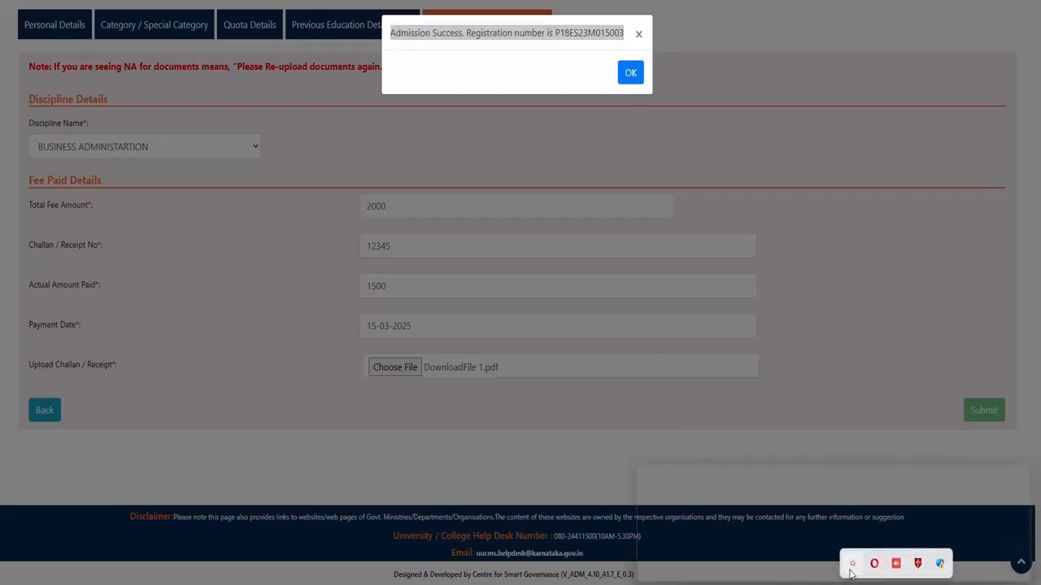